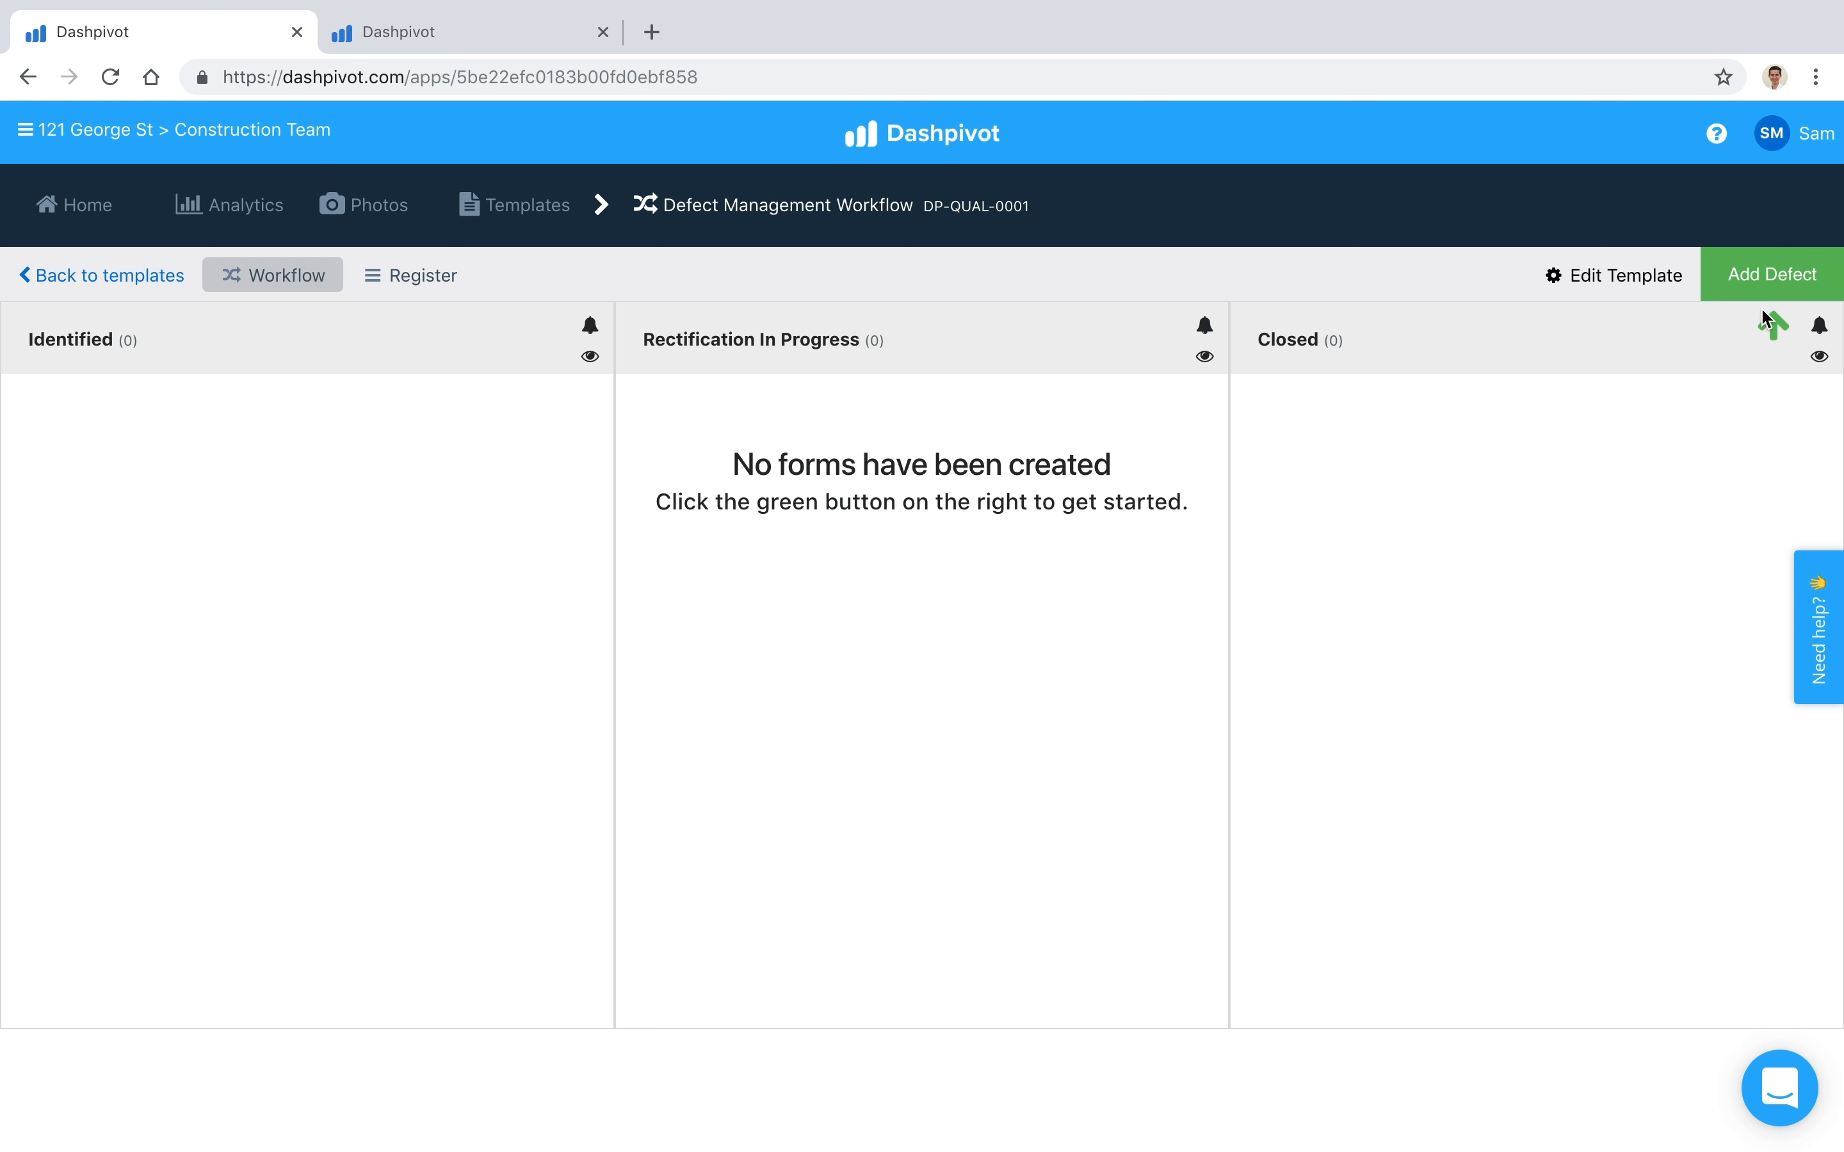
# Step: Start a new defect form with date identified 07/11/2018, lot reference 1234 and status Open
pyautogui.click(1768, 280)
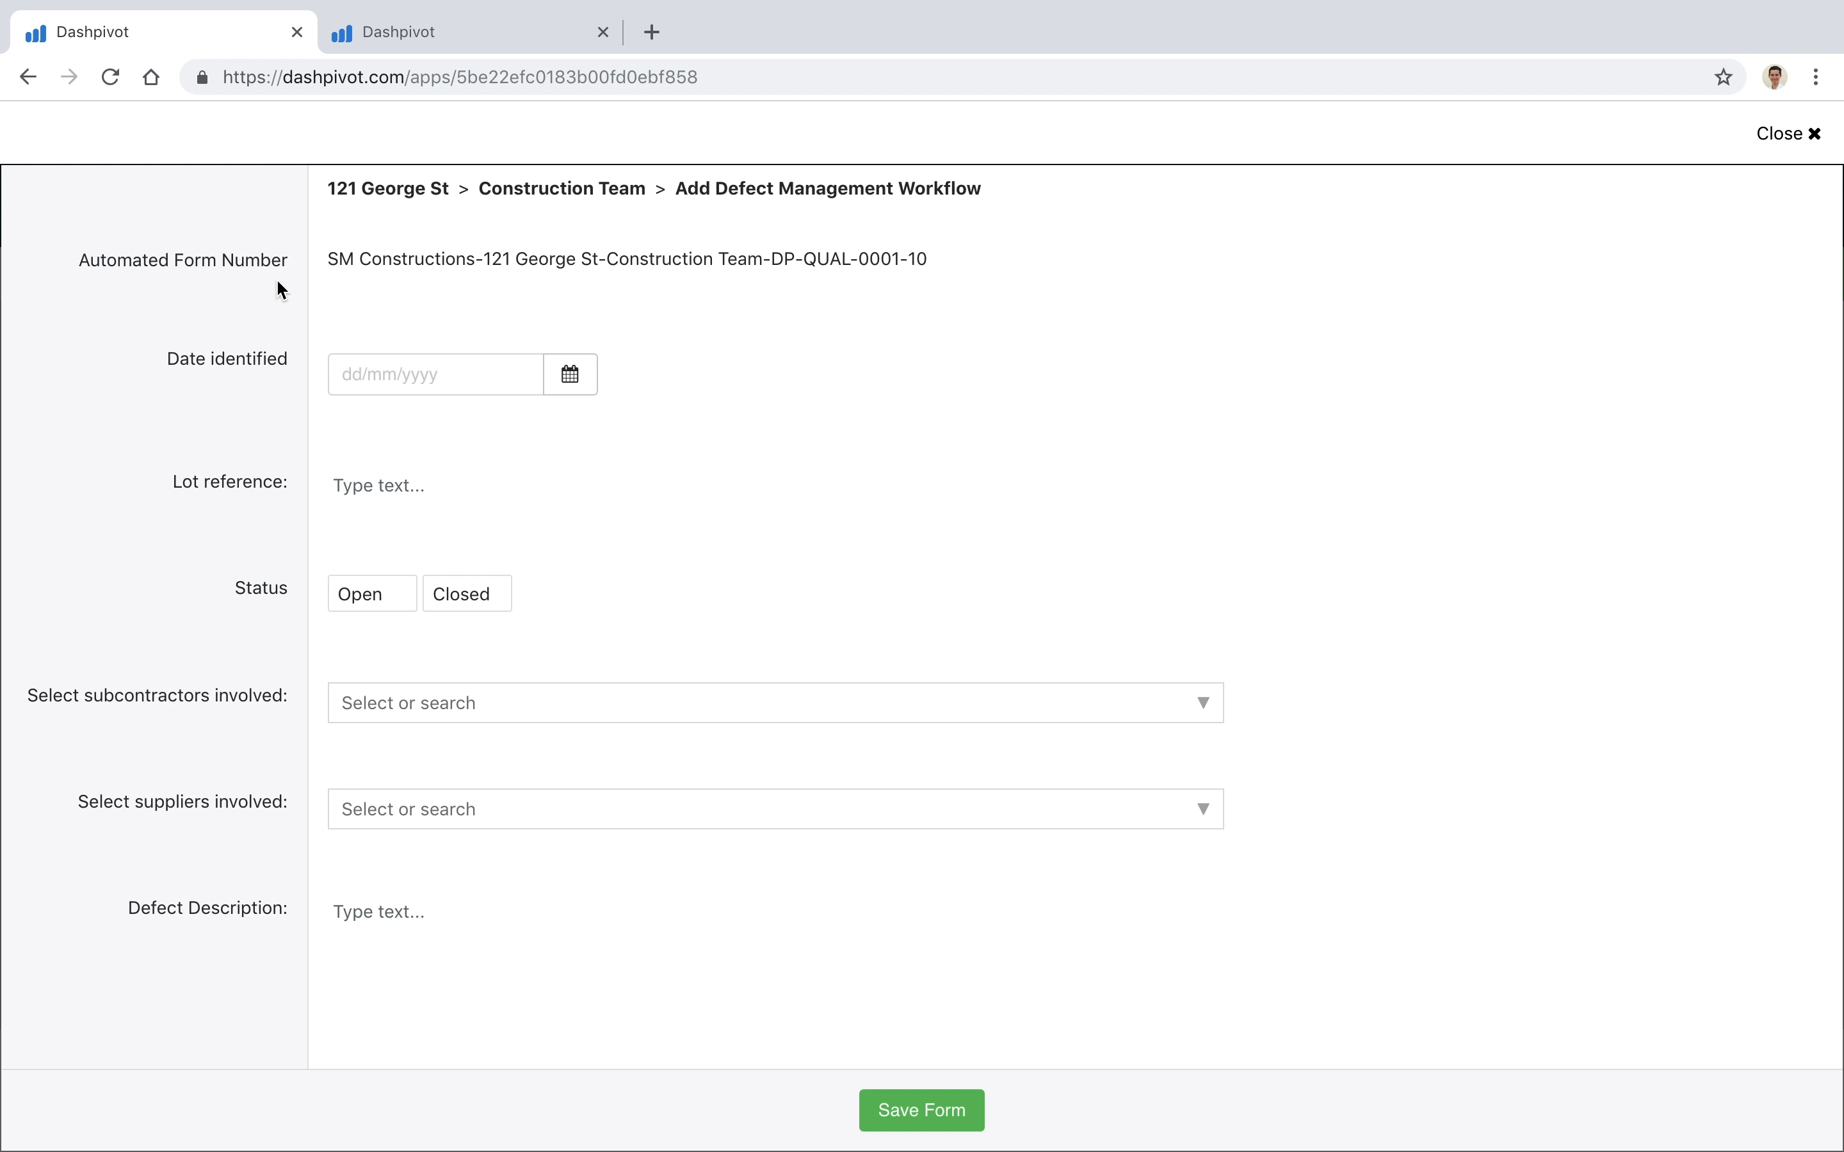
pyautogui.click(570, 374)
pyautogui.click(460, 529)
pyautogui.scroll(-1, 395, 482)
pyautogui.click(404, 451)
pyautogui.write('1234')
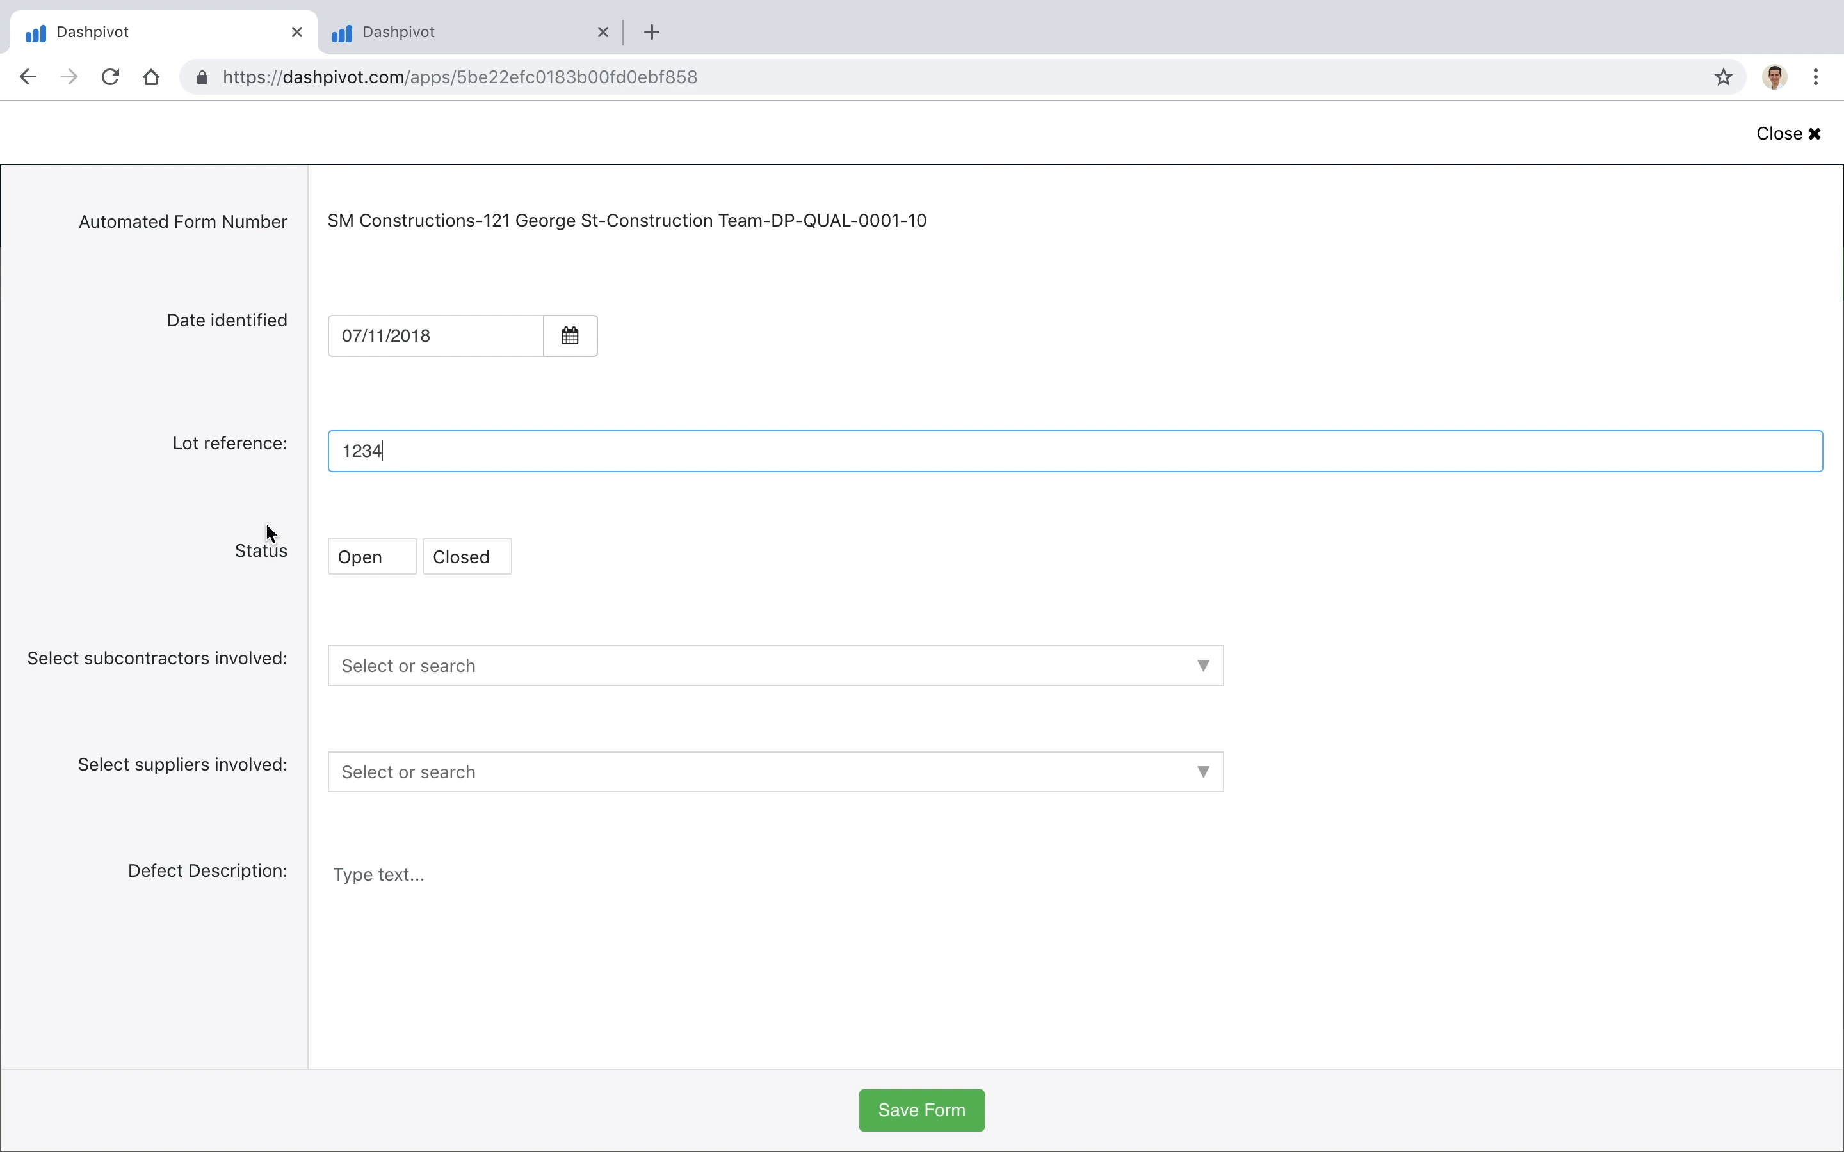
pyautogui.click(268, 526)
pyautogui.scroll(-3, 464, 540)
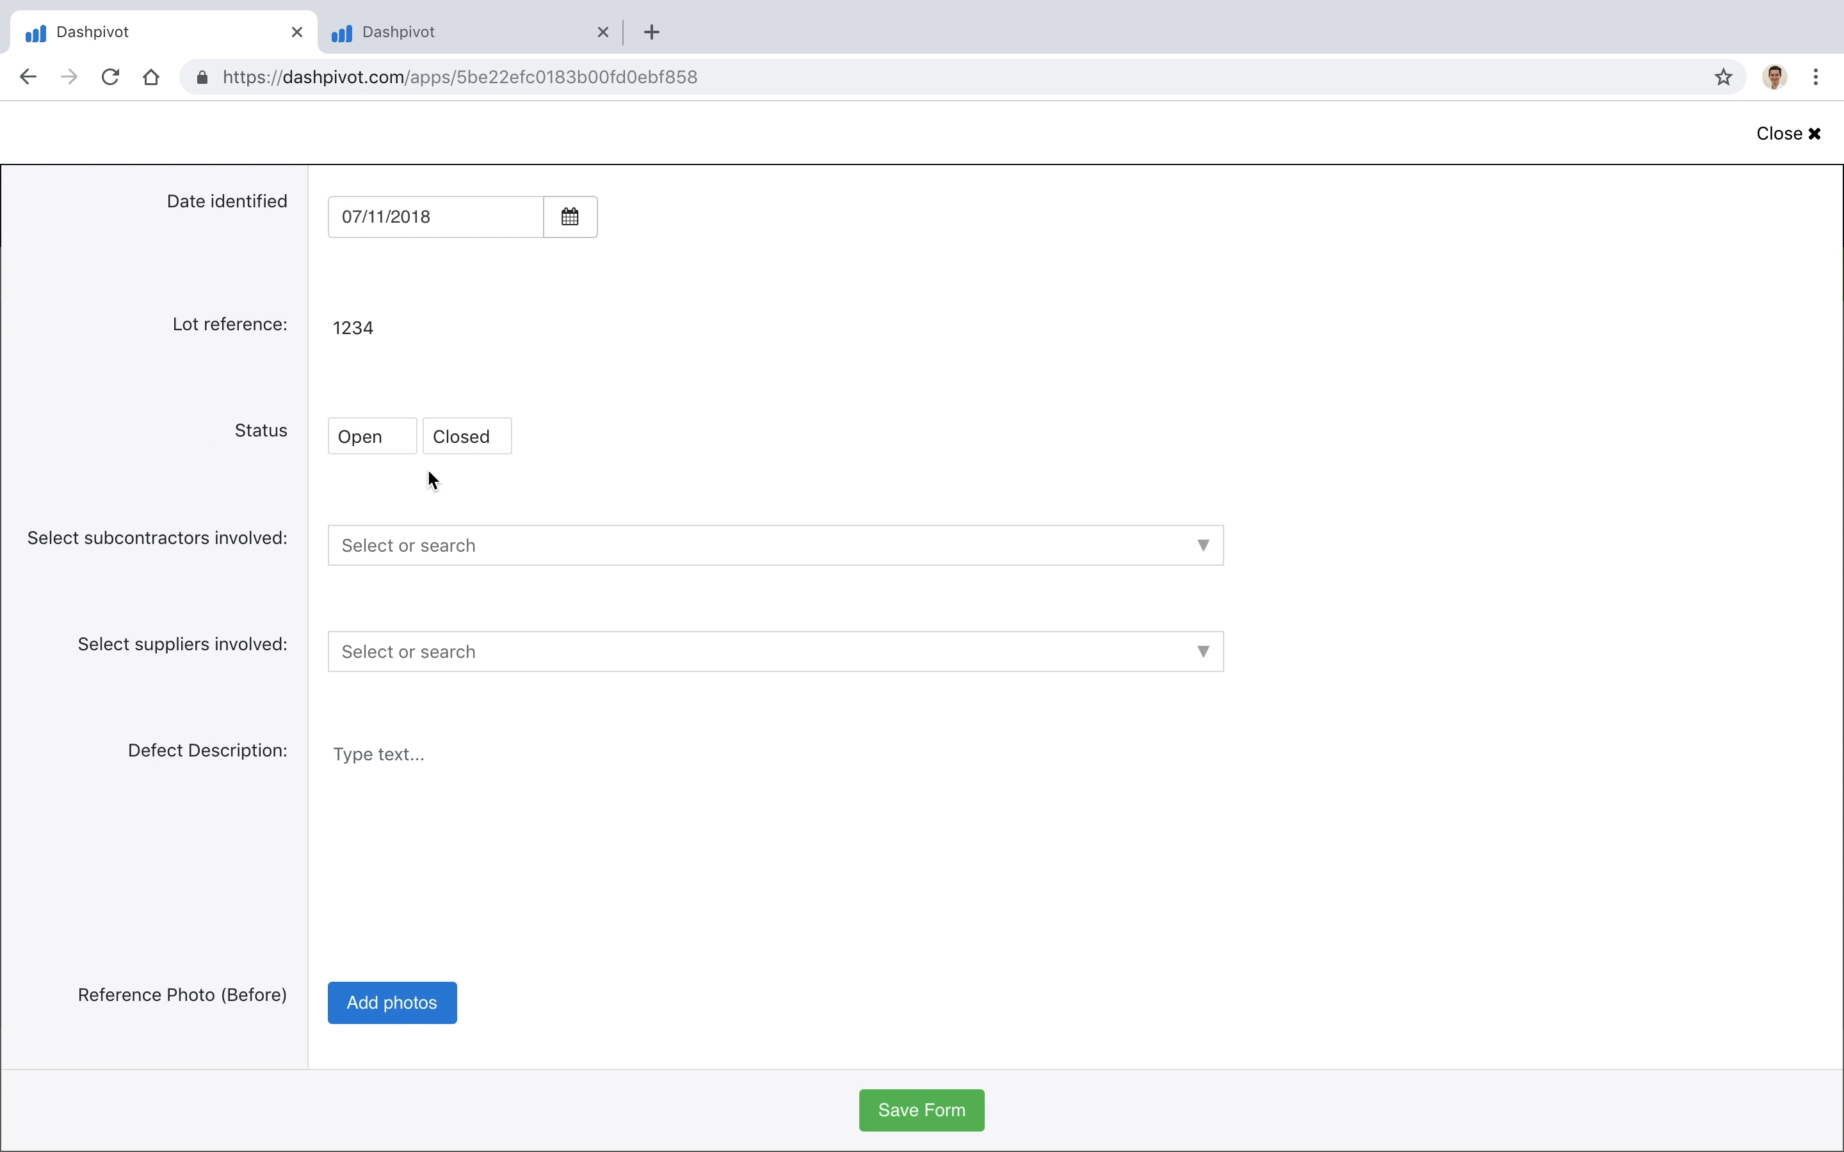
pyautogui.click(389, 446)
# Step: Review the remaining defect form fields through to the form attachments, and save the form
pyautogui.scroll(-1, 211, 486)
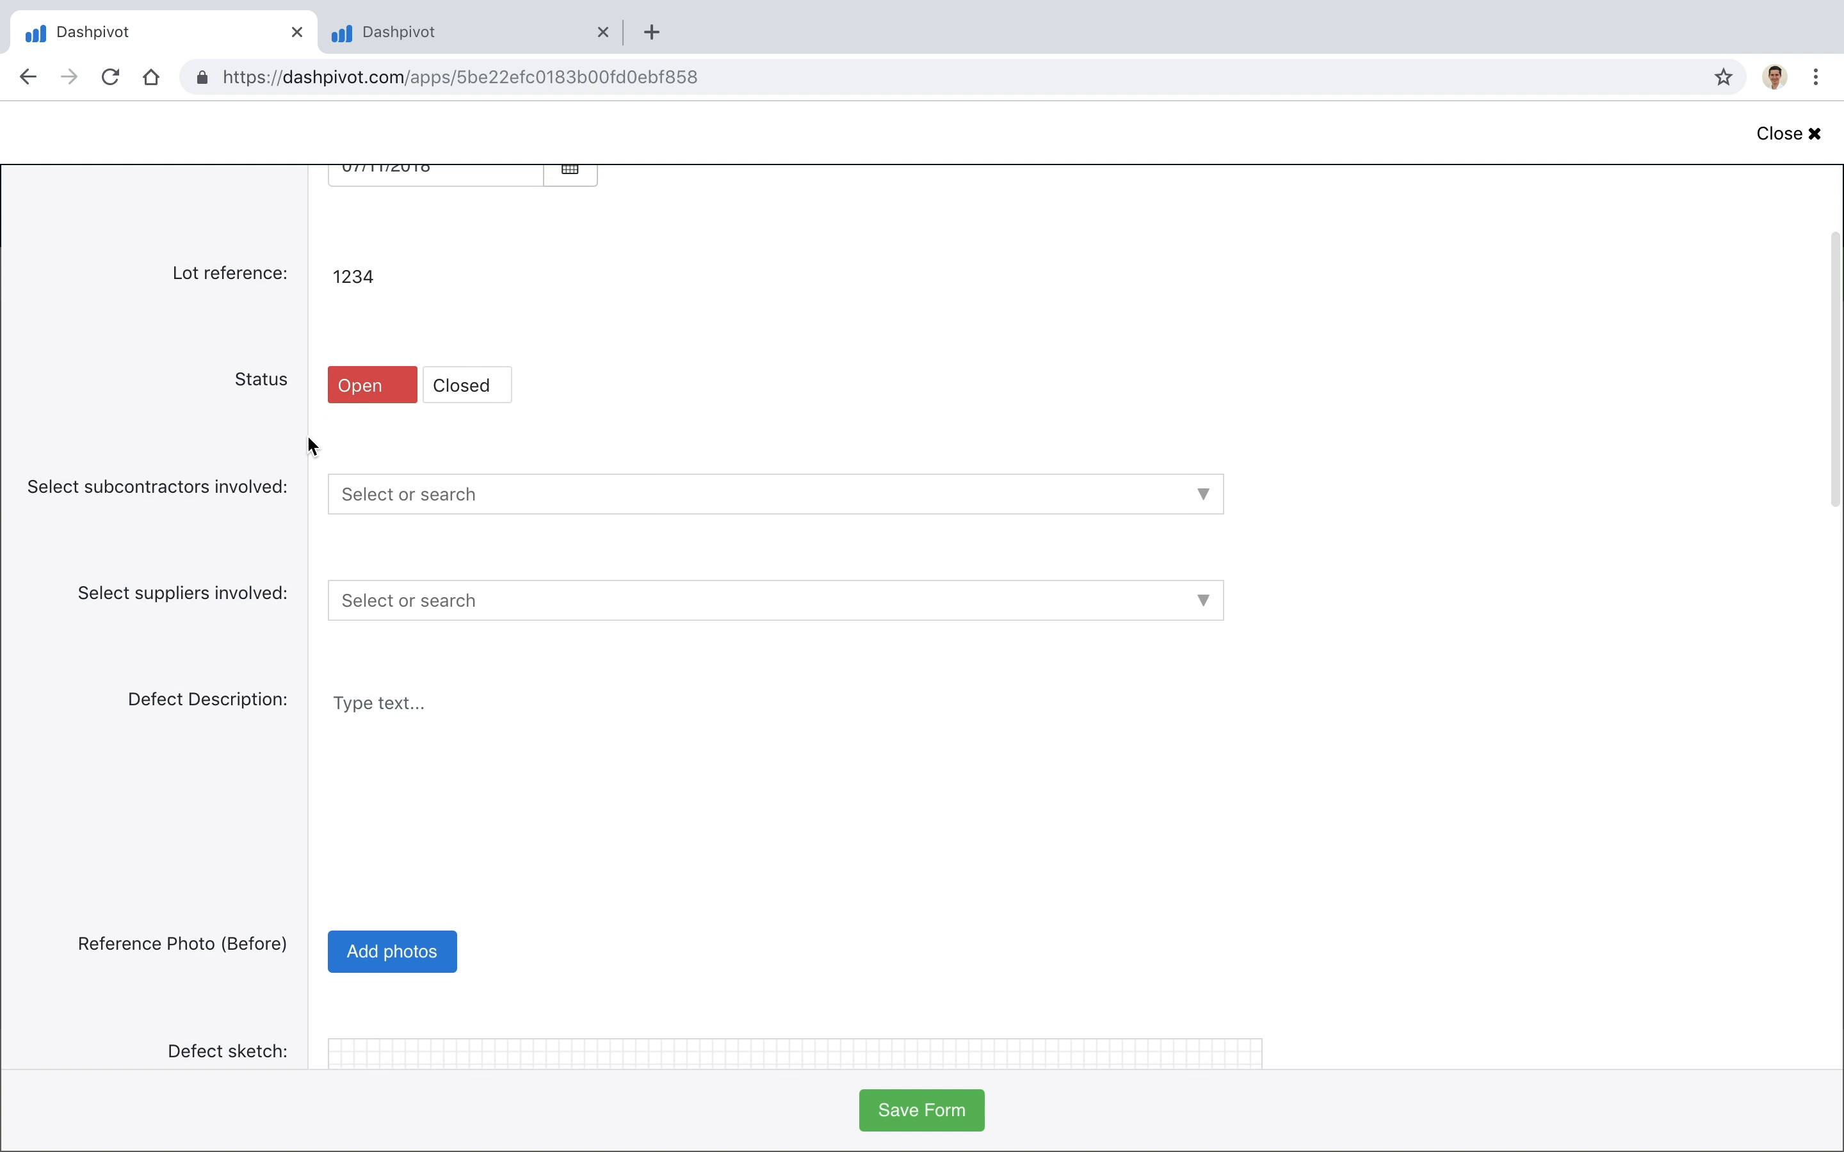
pyautogui.scroll(2, 309, 442)
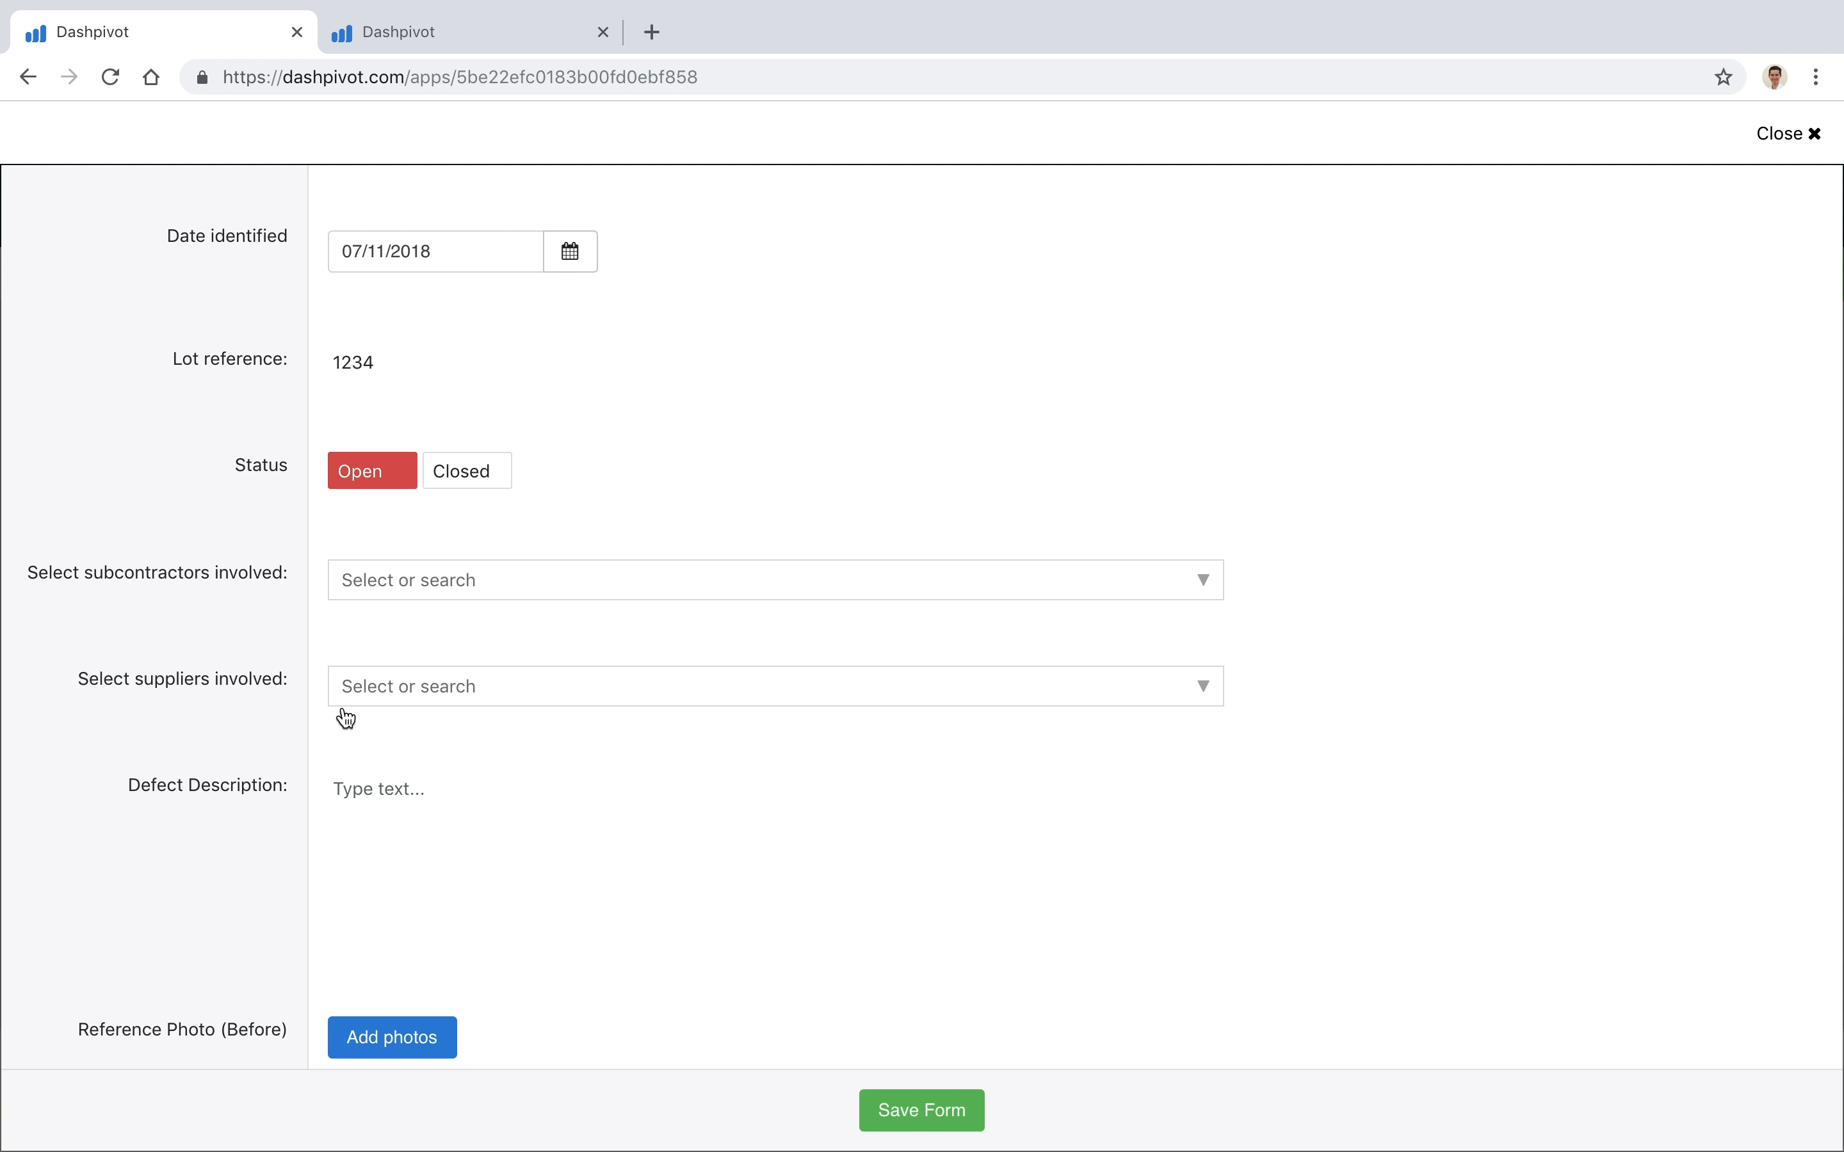
pyautogui.scroll(-3, 325, 794)
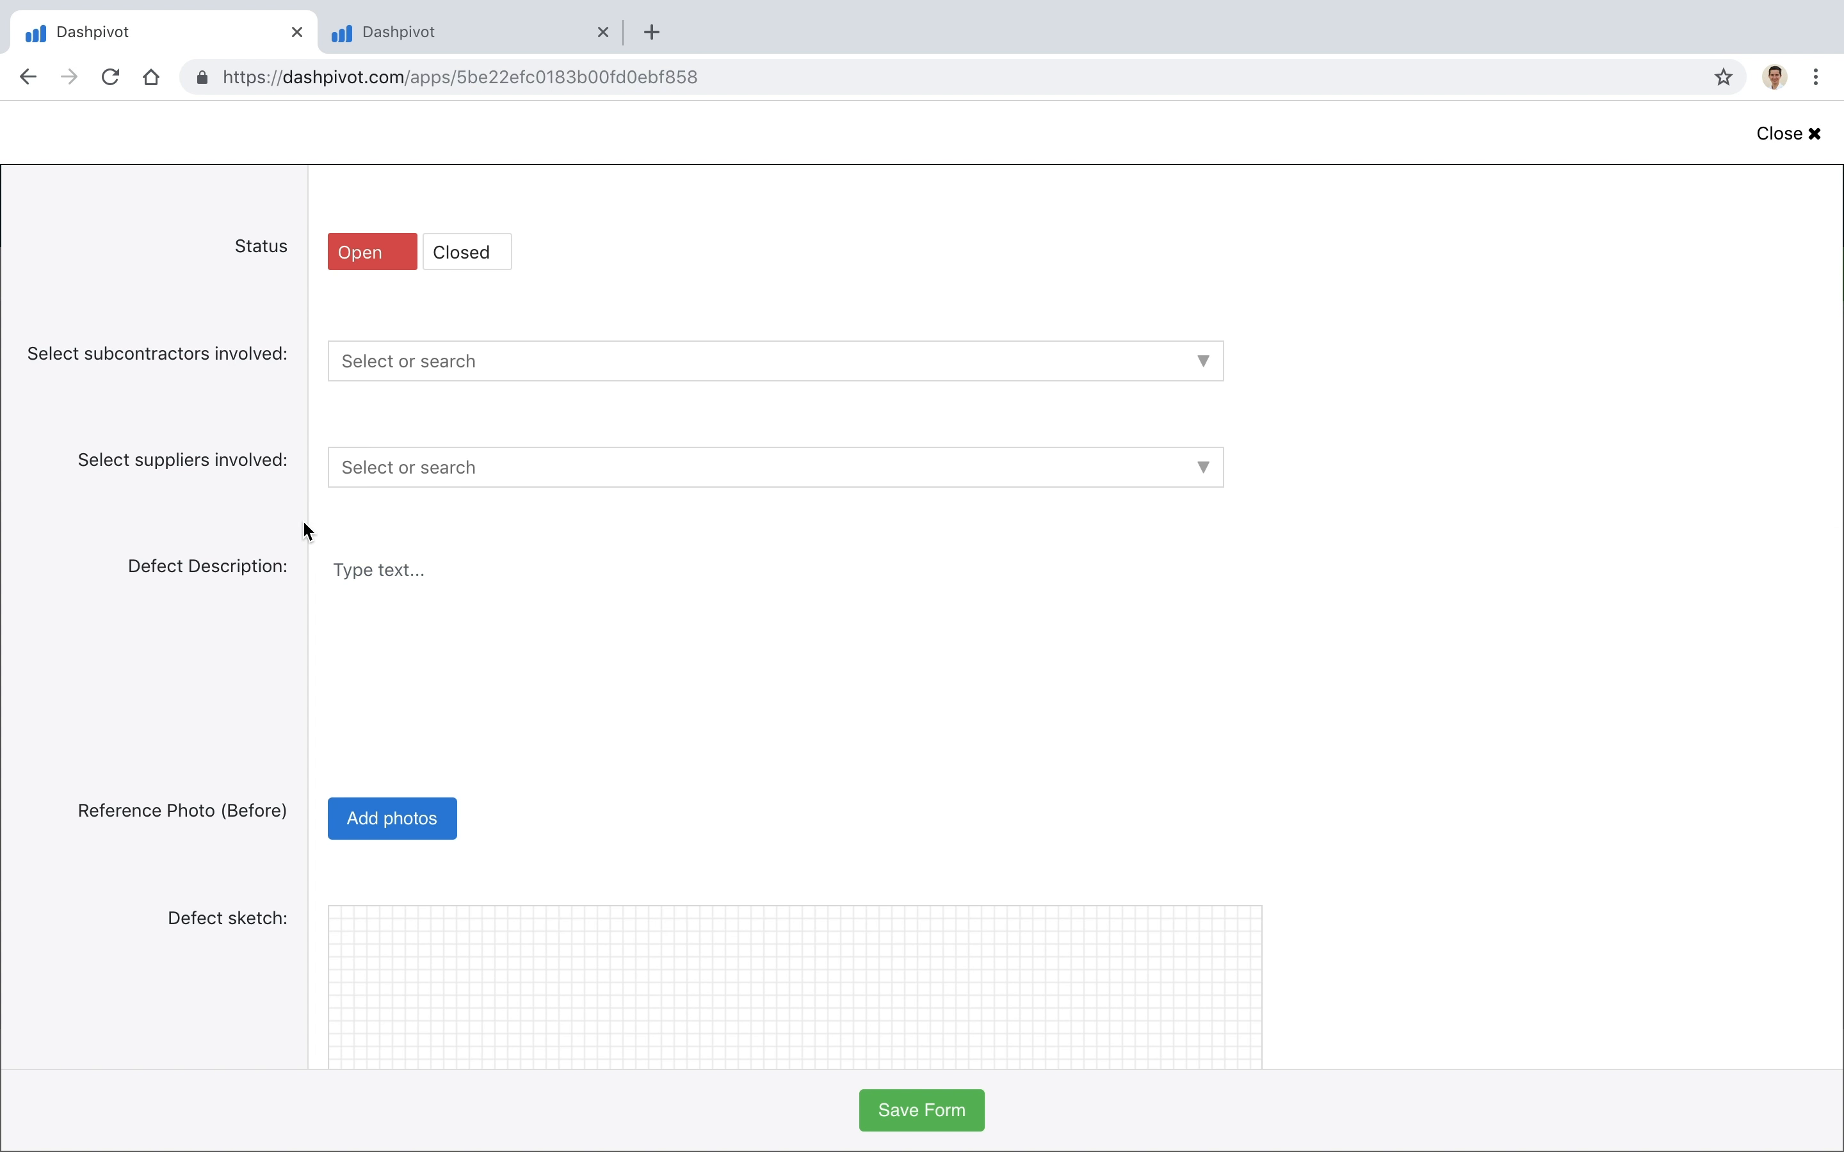
pyautogui.scroll(-2, 302, 520)
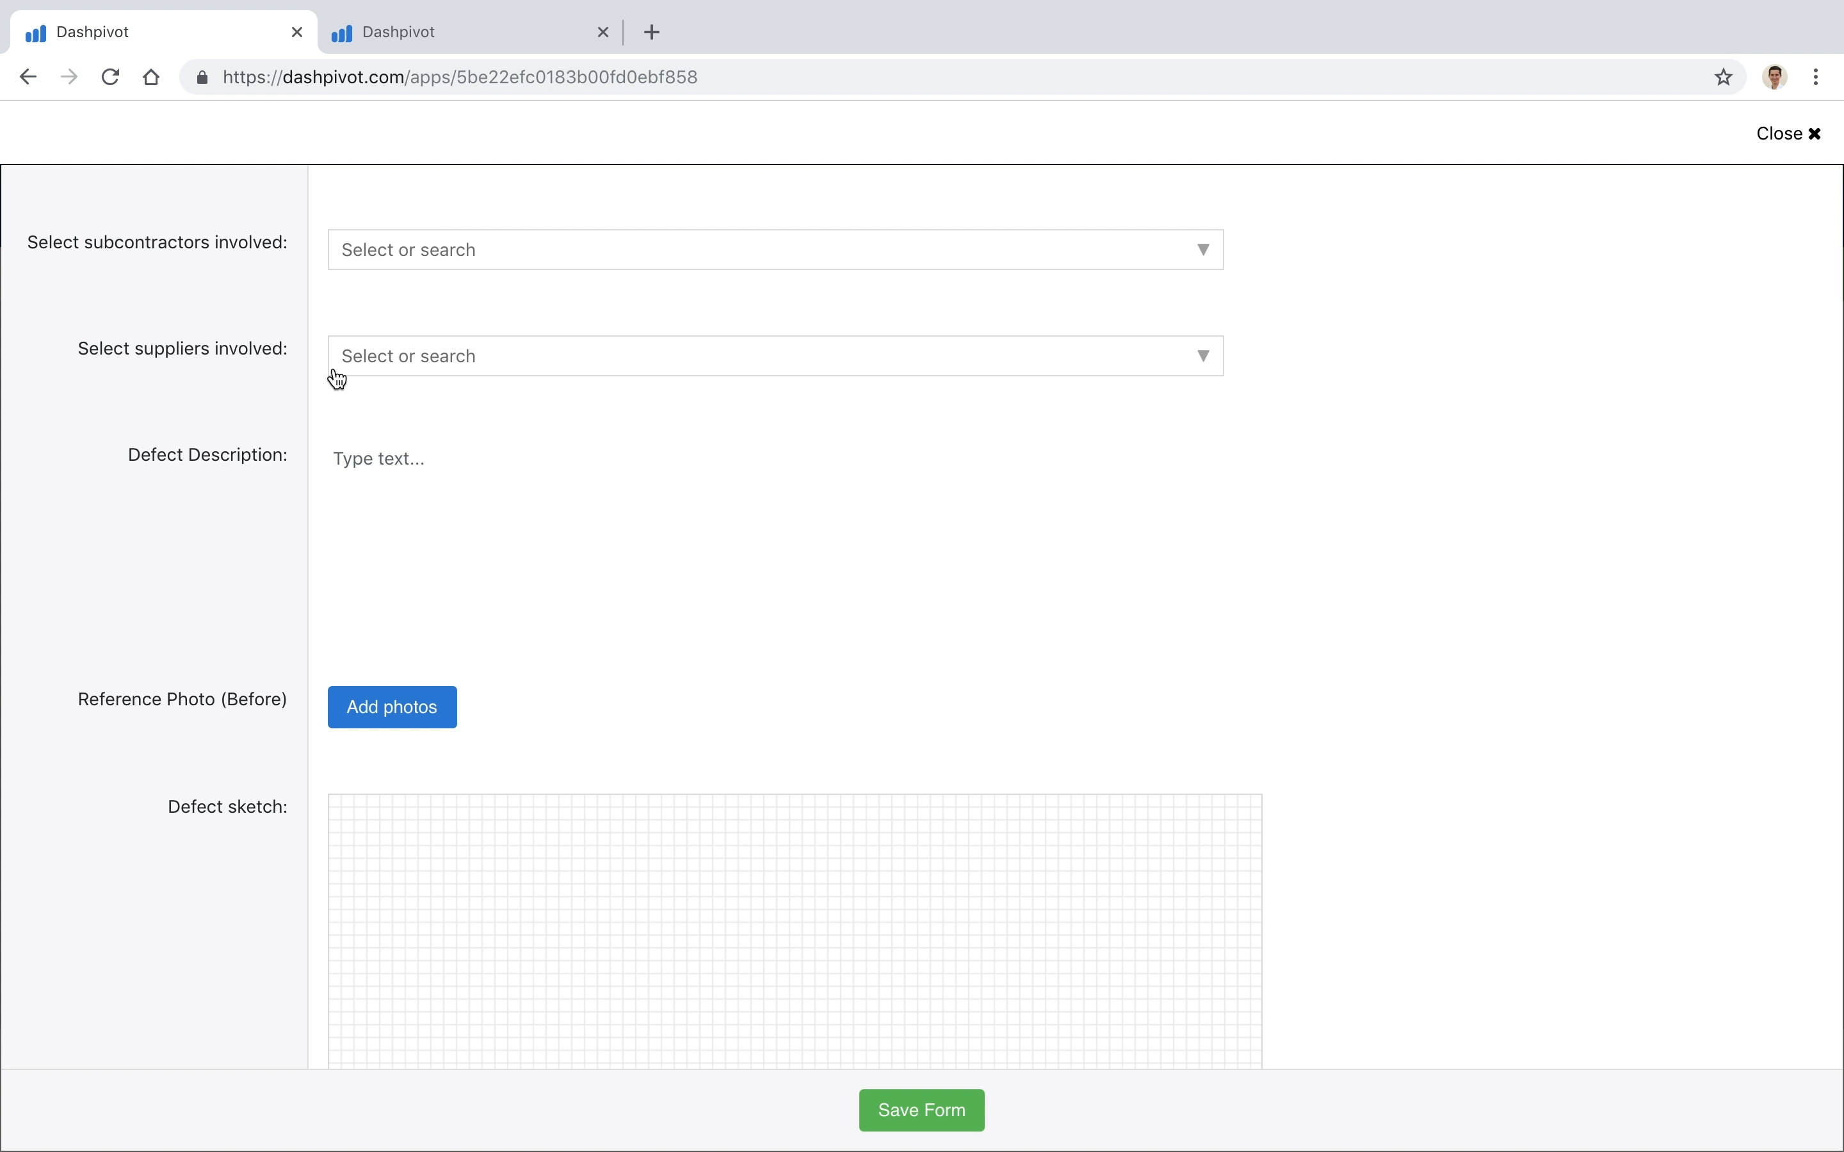
pyautogui.scroll(-3, 268, 661)
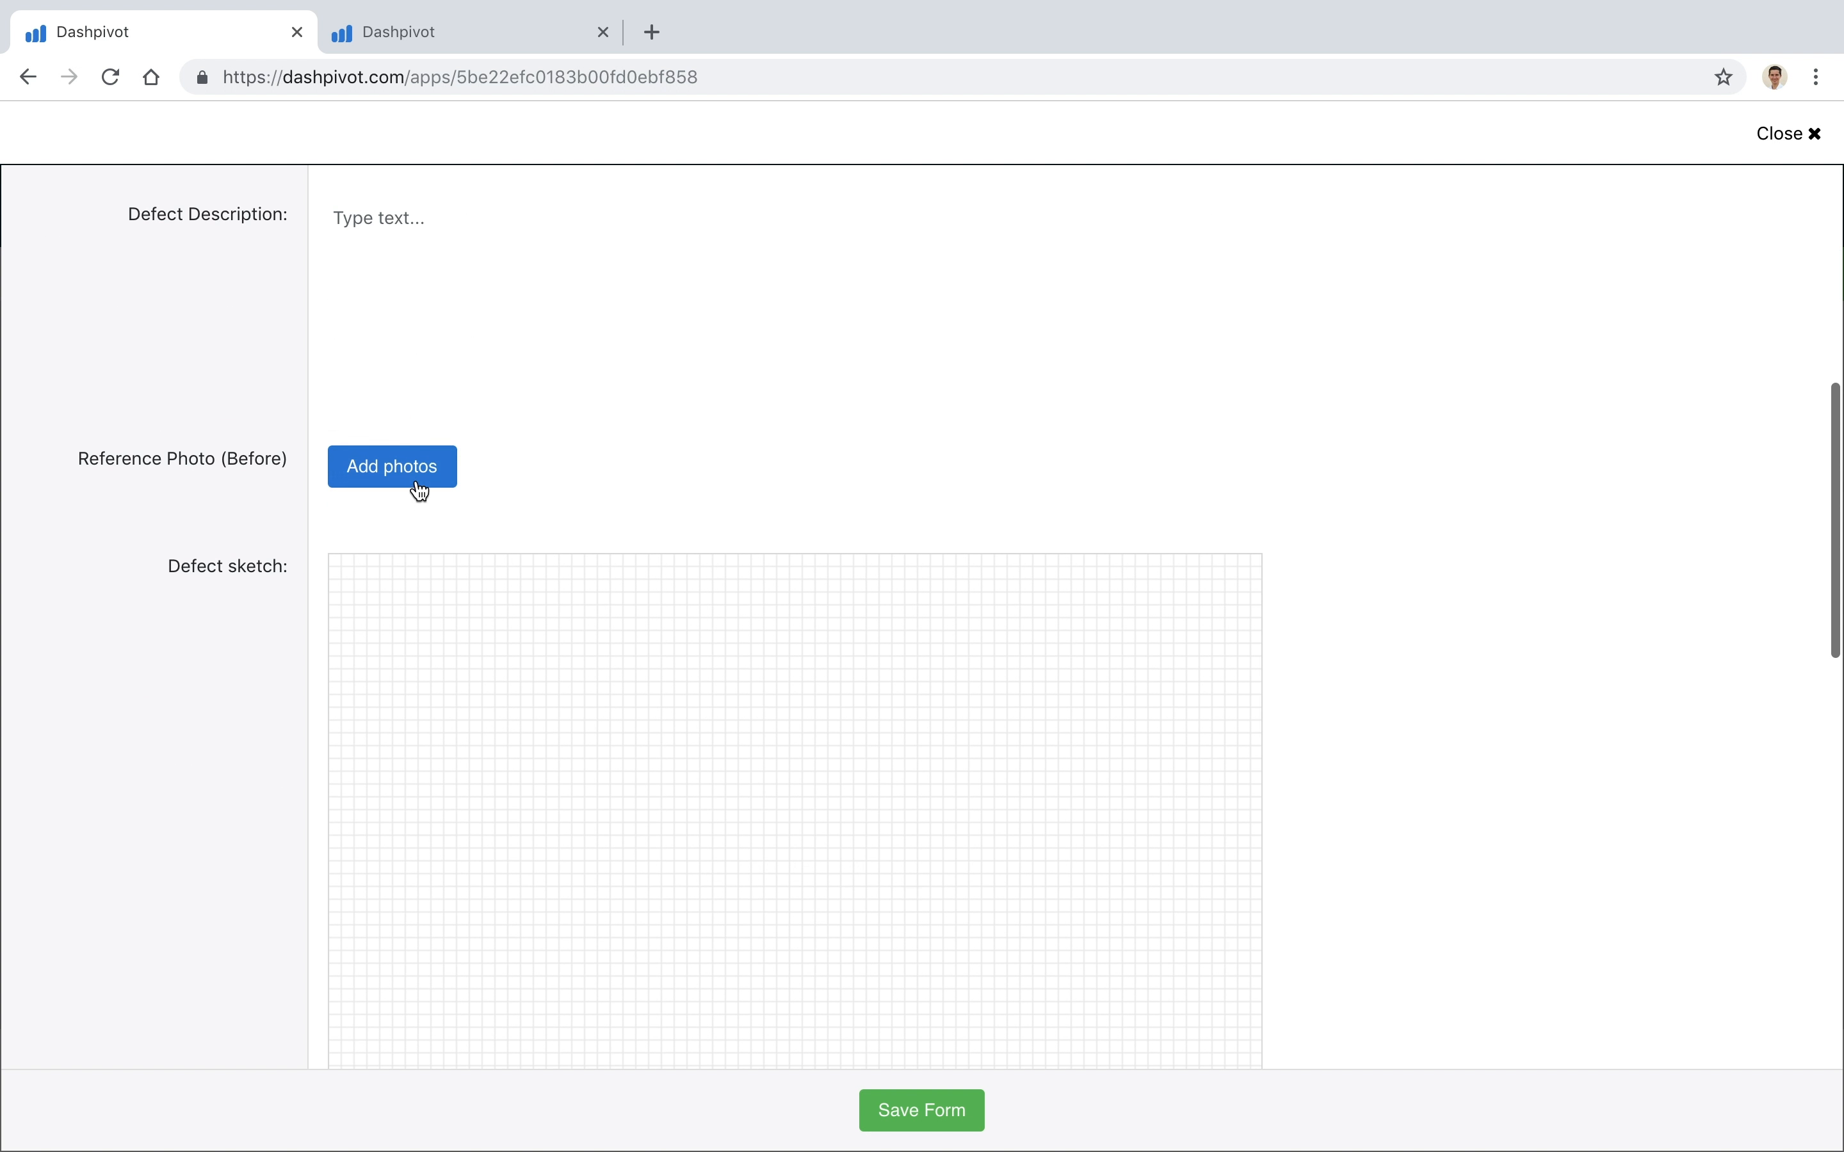
pyautogui.scroll(-2, 412, 486)
pyautogui.scroll(1, 406, 371)
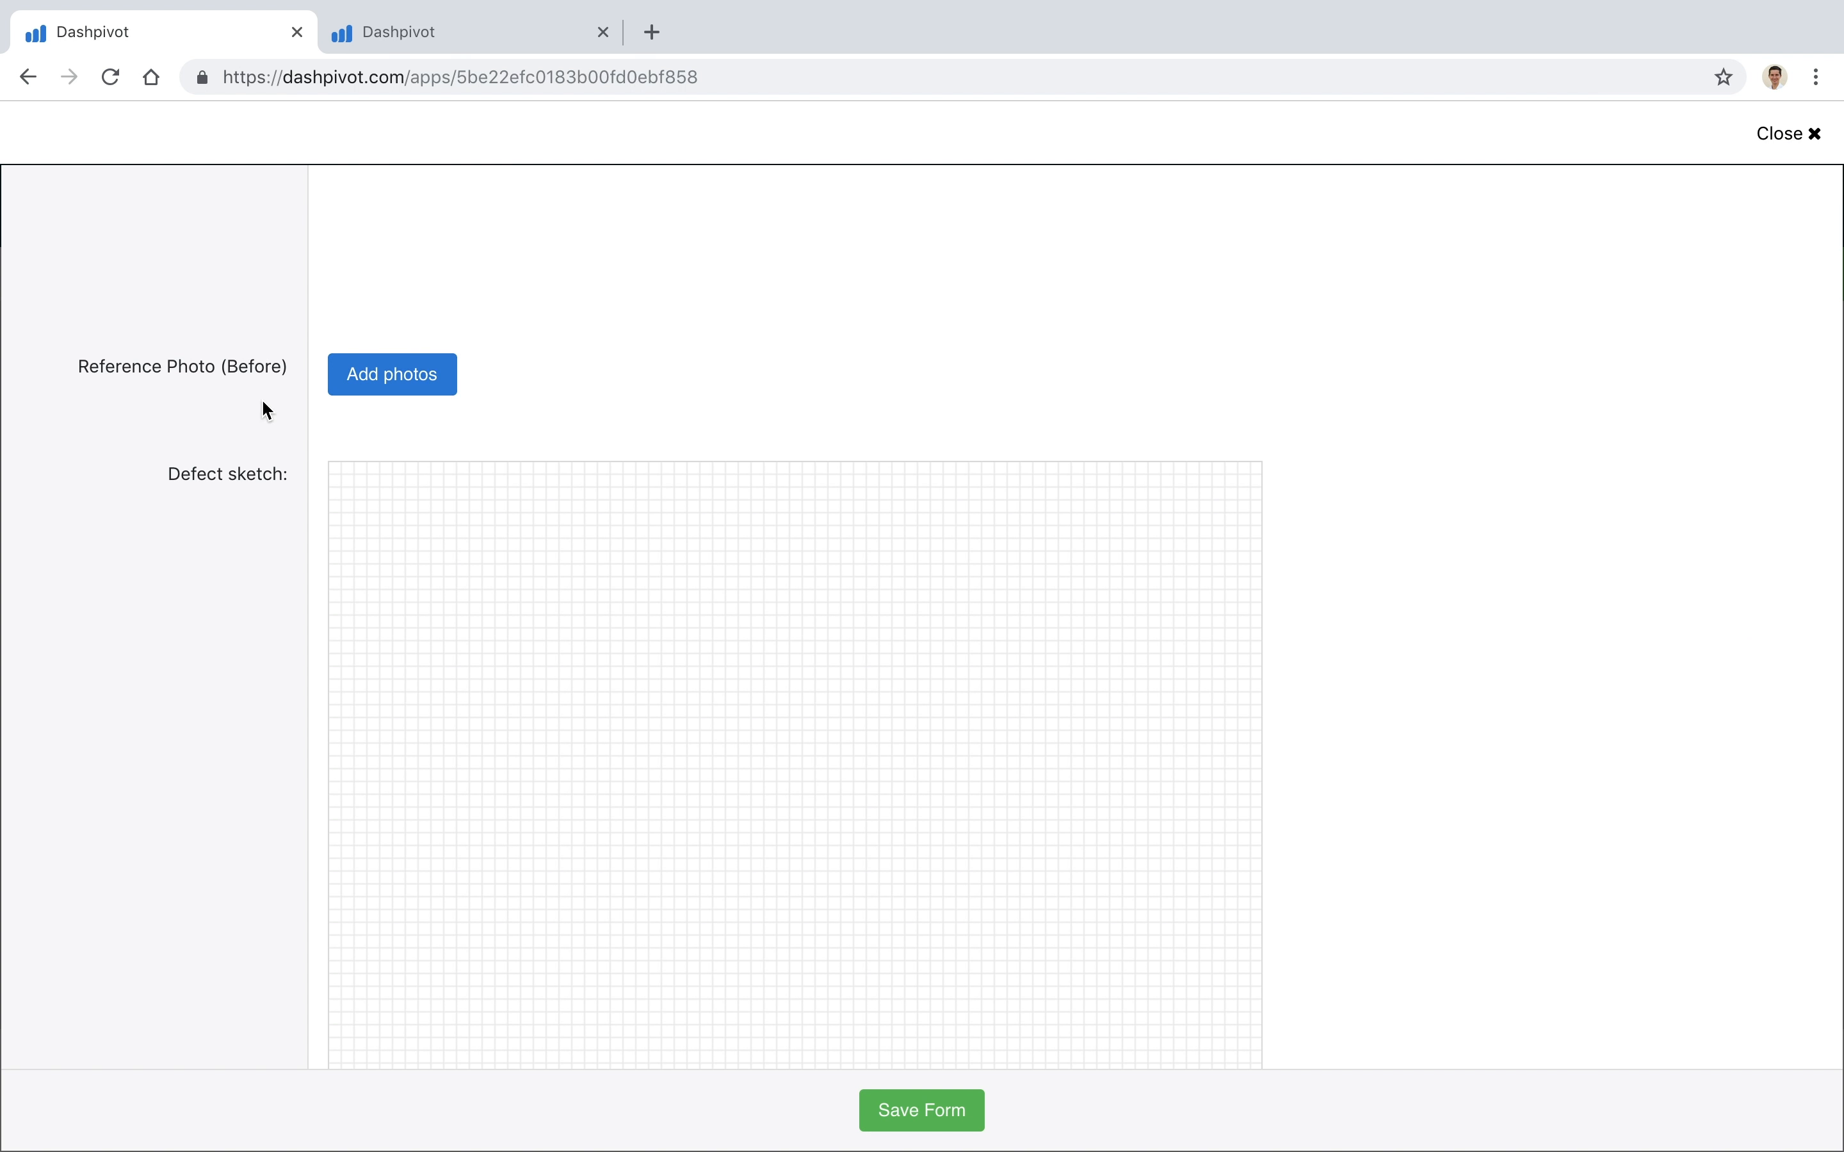
pyautogui.scroll(-3, 266, 411)
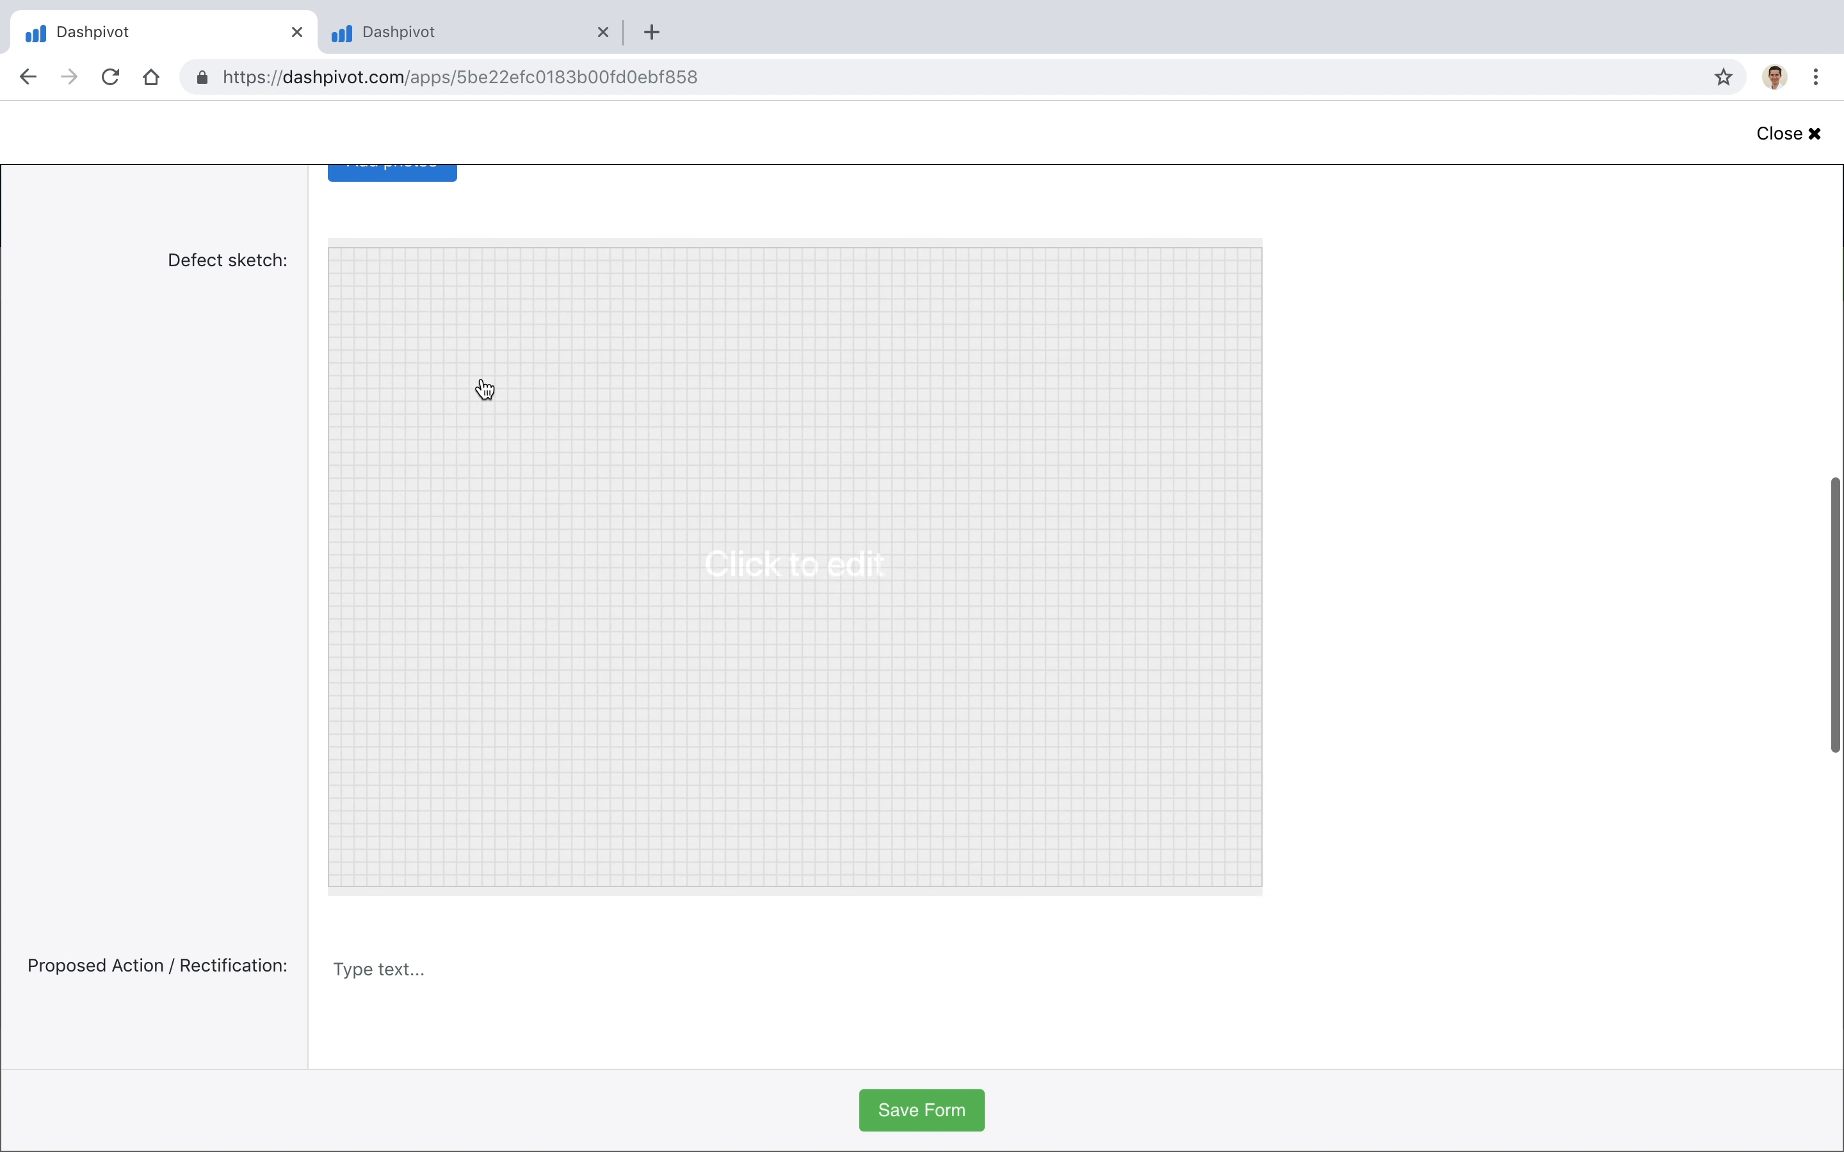
pyautogui.scroll(-5, 262, 665)
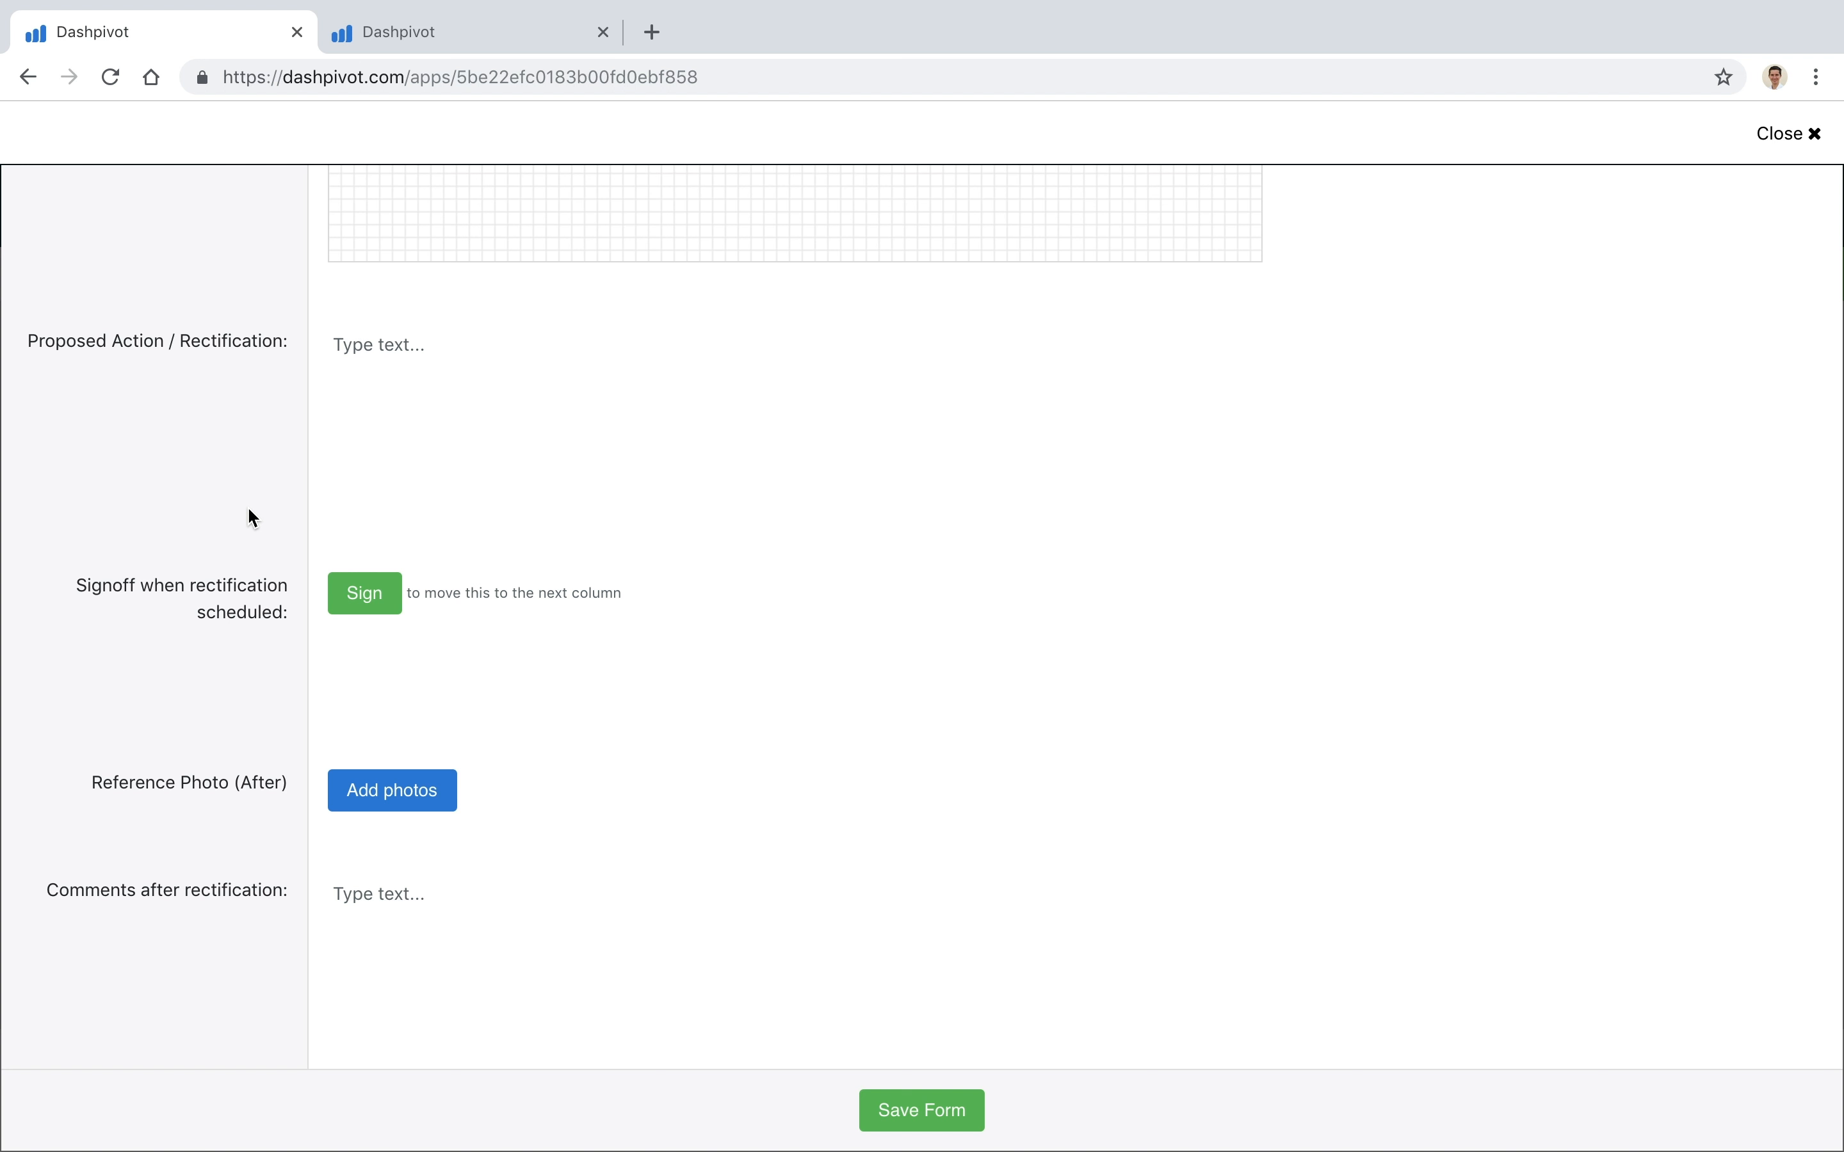
pyautogui.scroll(-3, 248, 510)
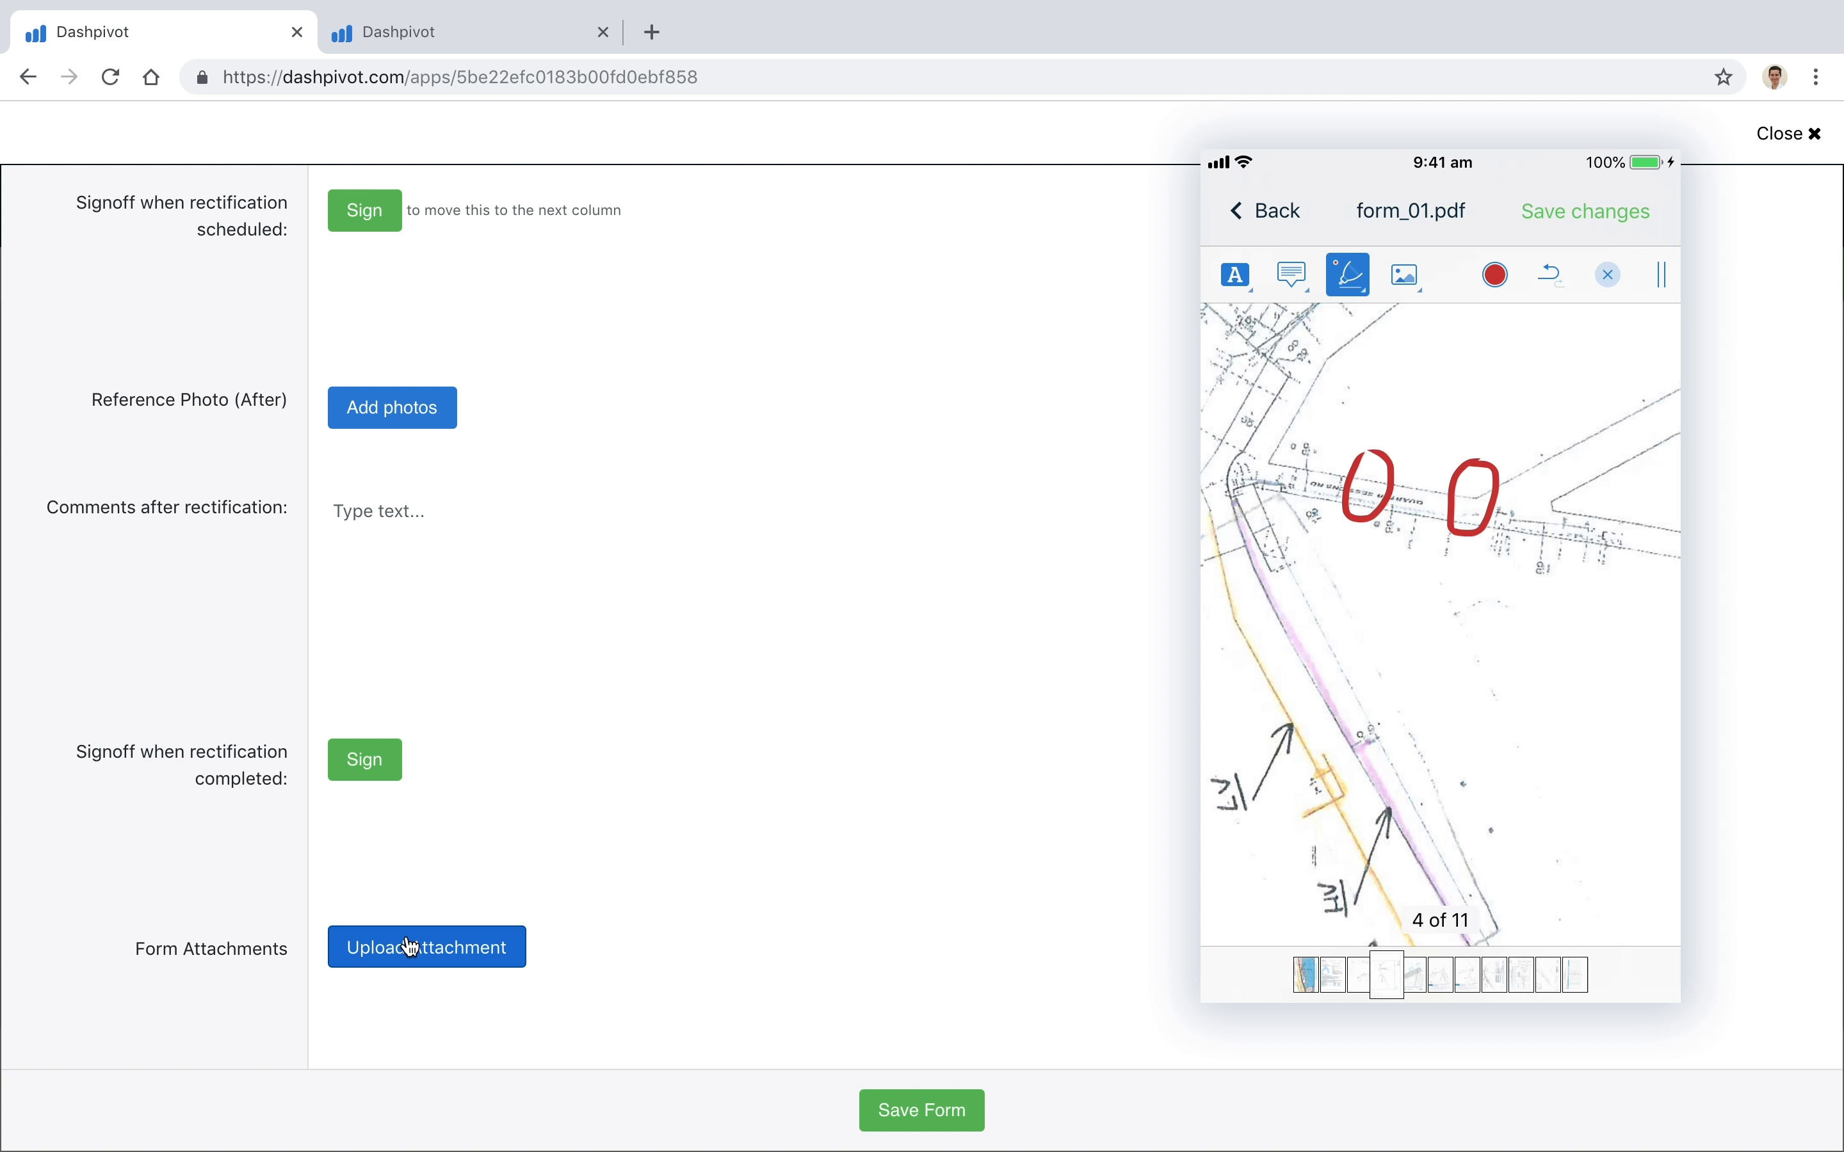
pyautogui.scroll(10, 239, 596)
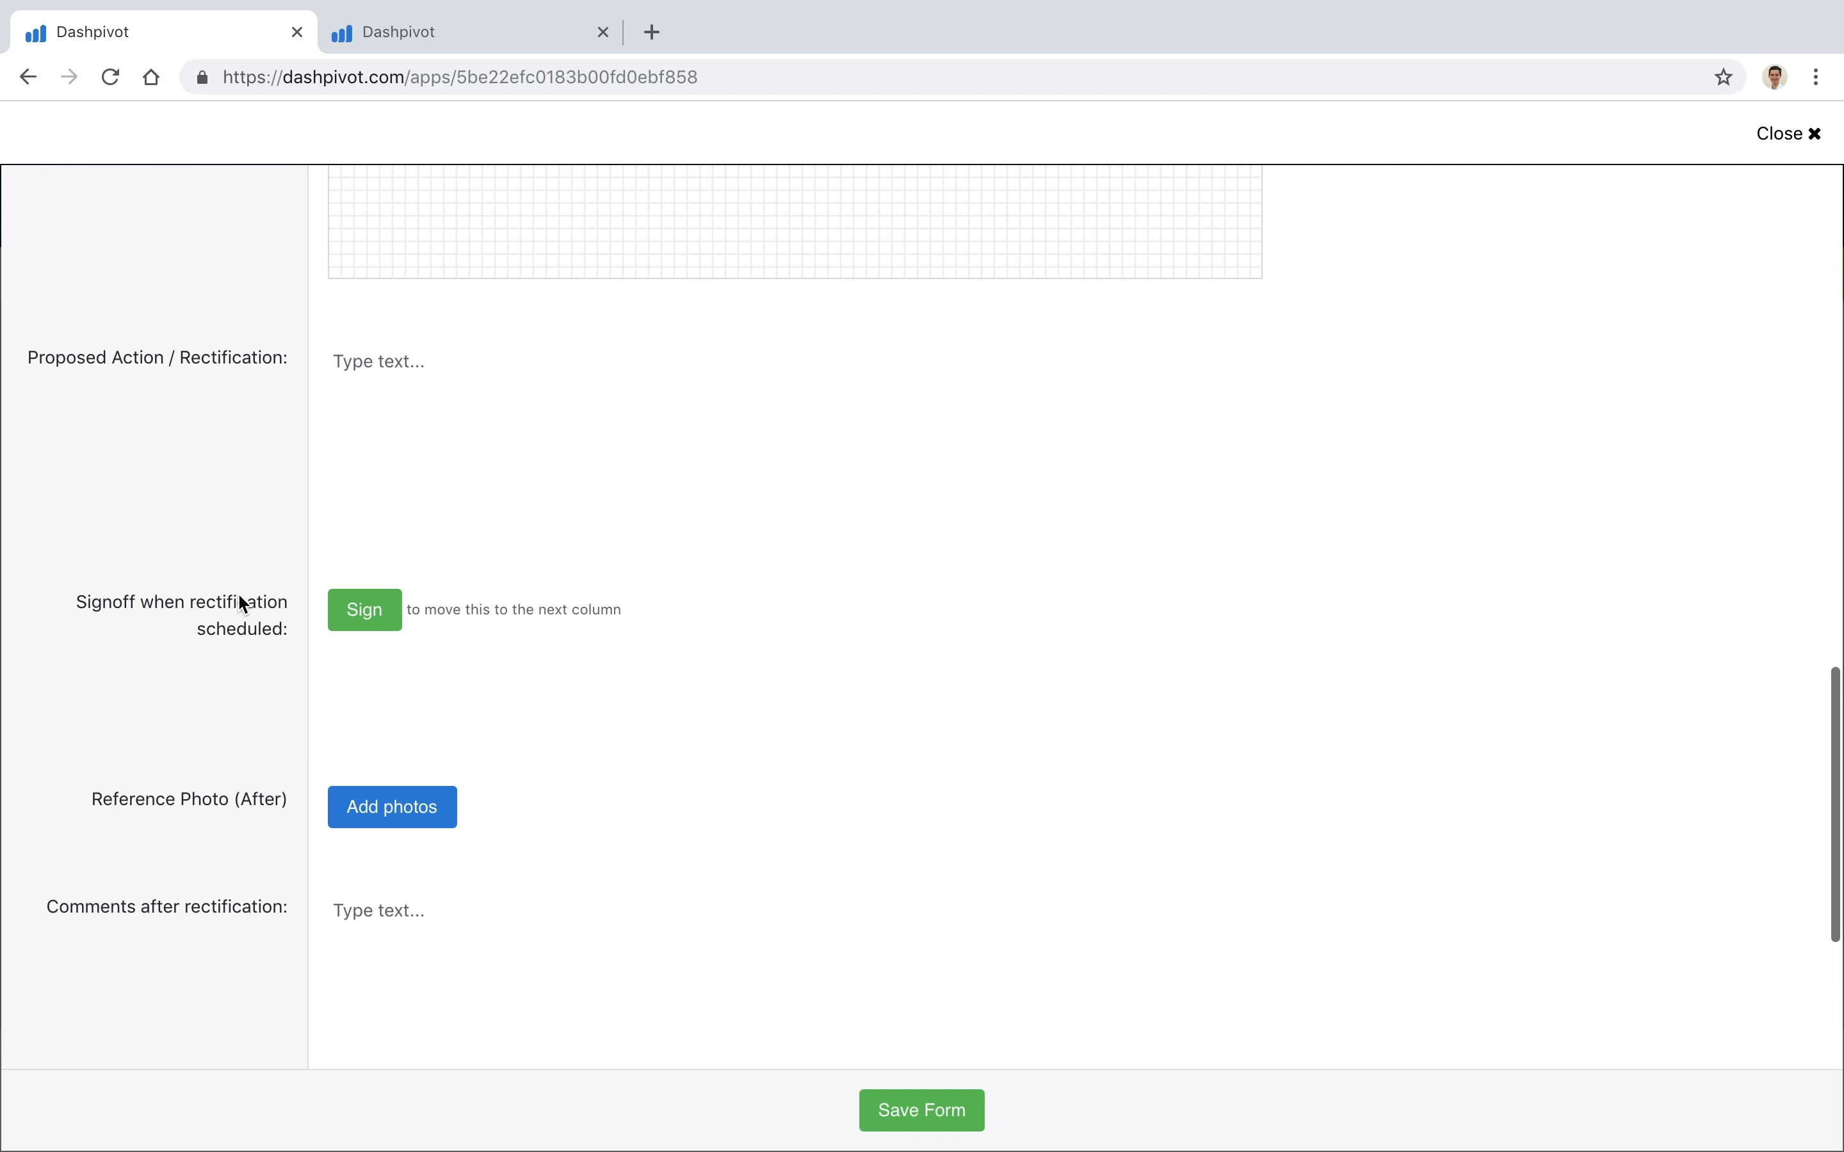
pyautogui.scroll(5, 239, 596)
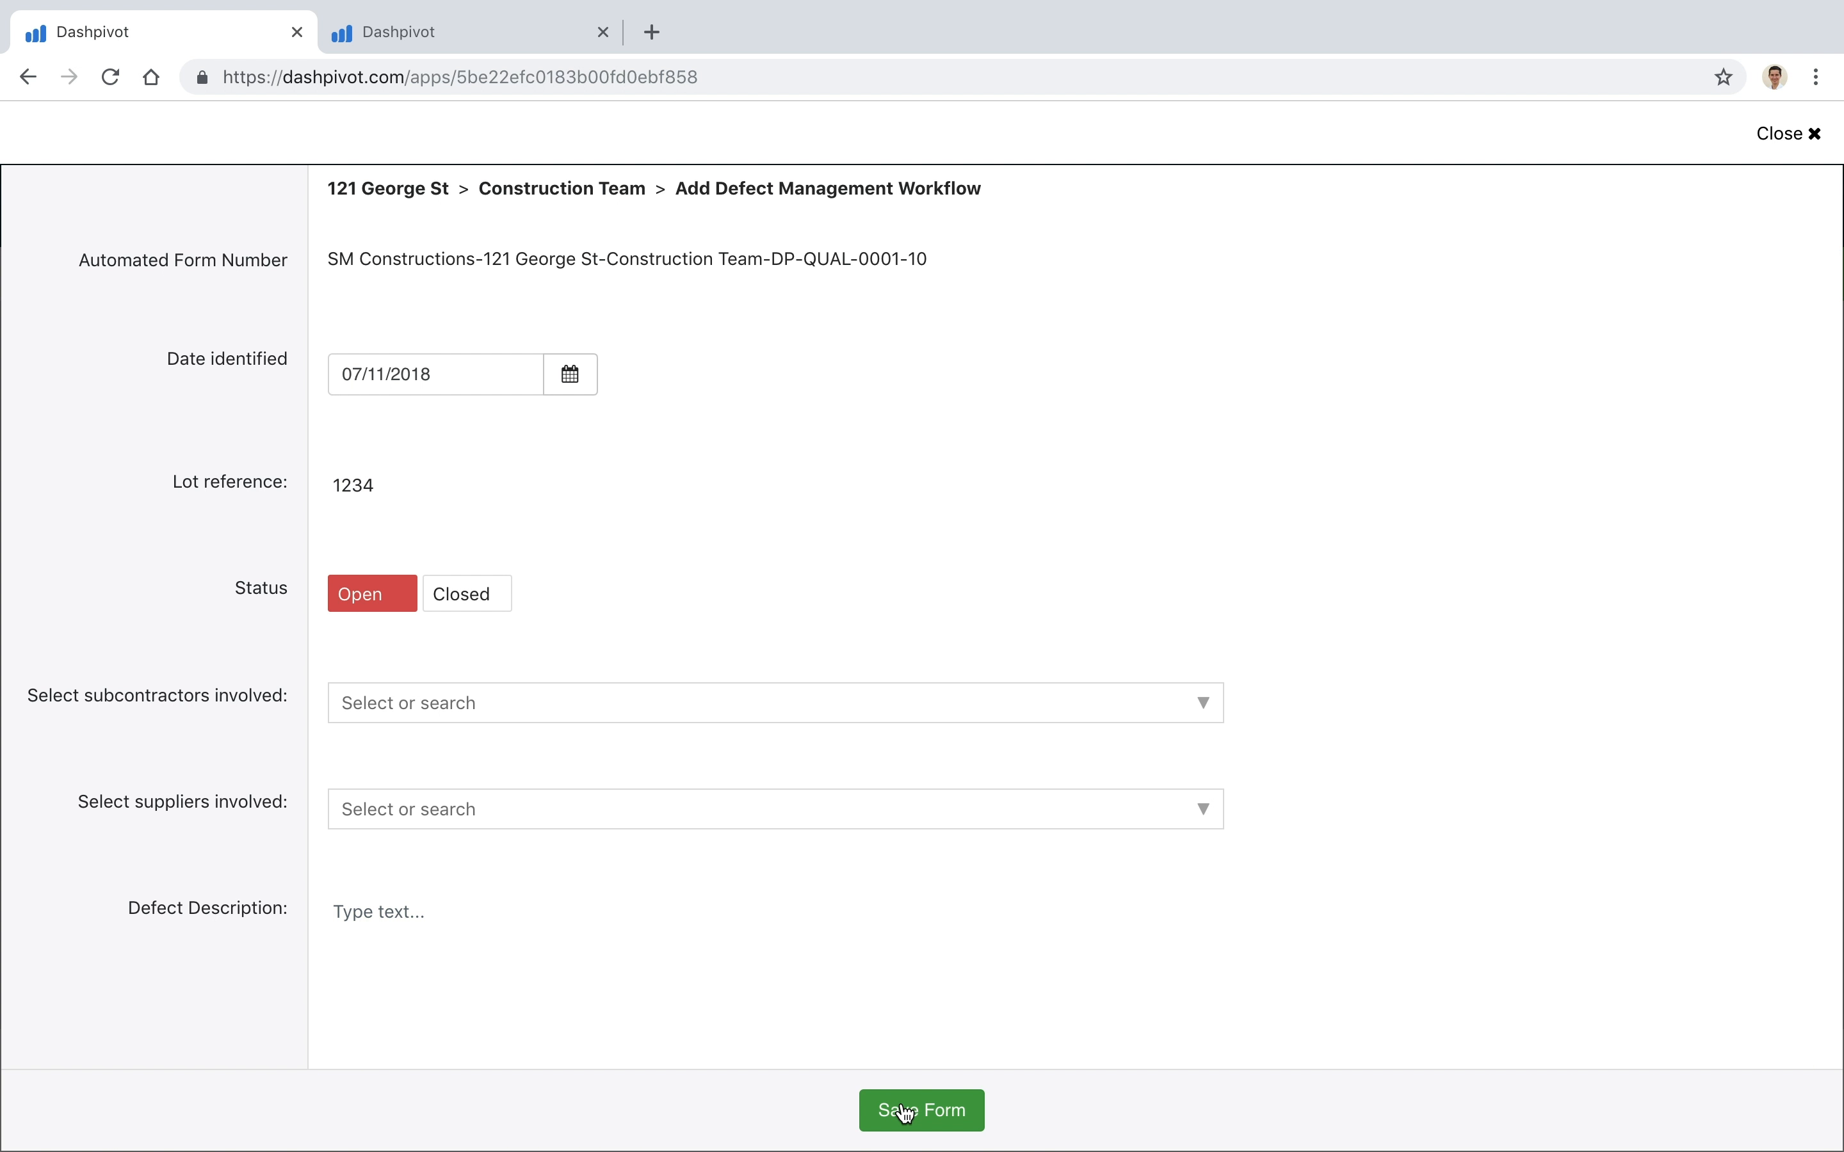
pyautogui.click(923, 1114)
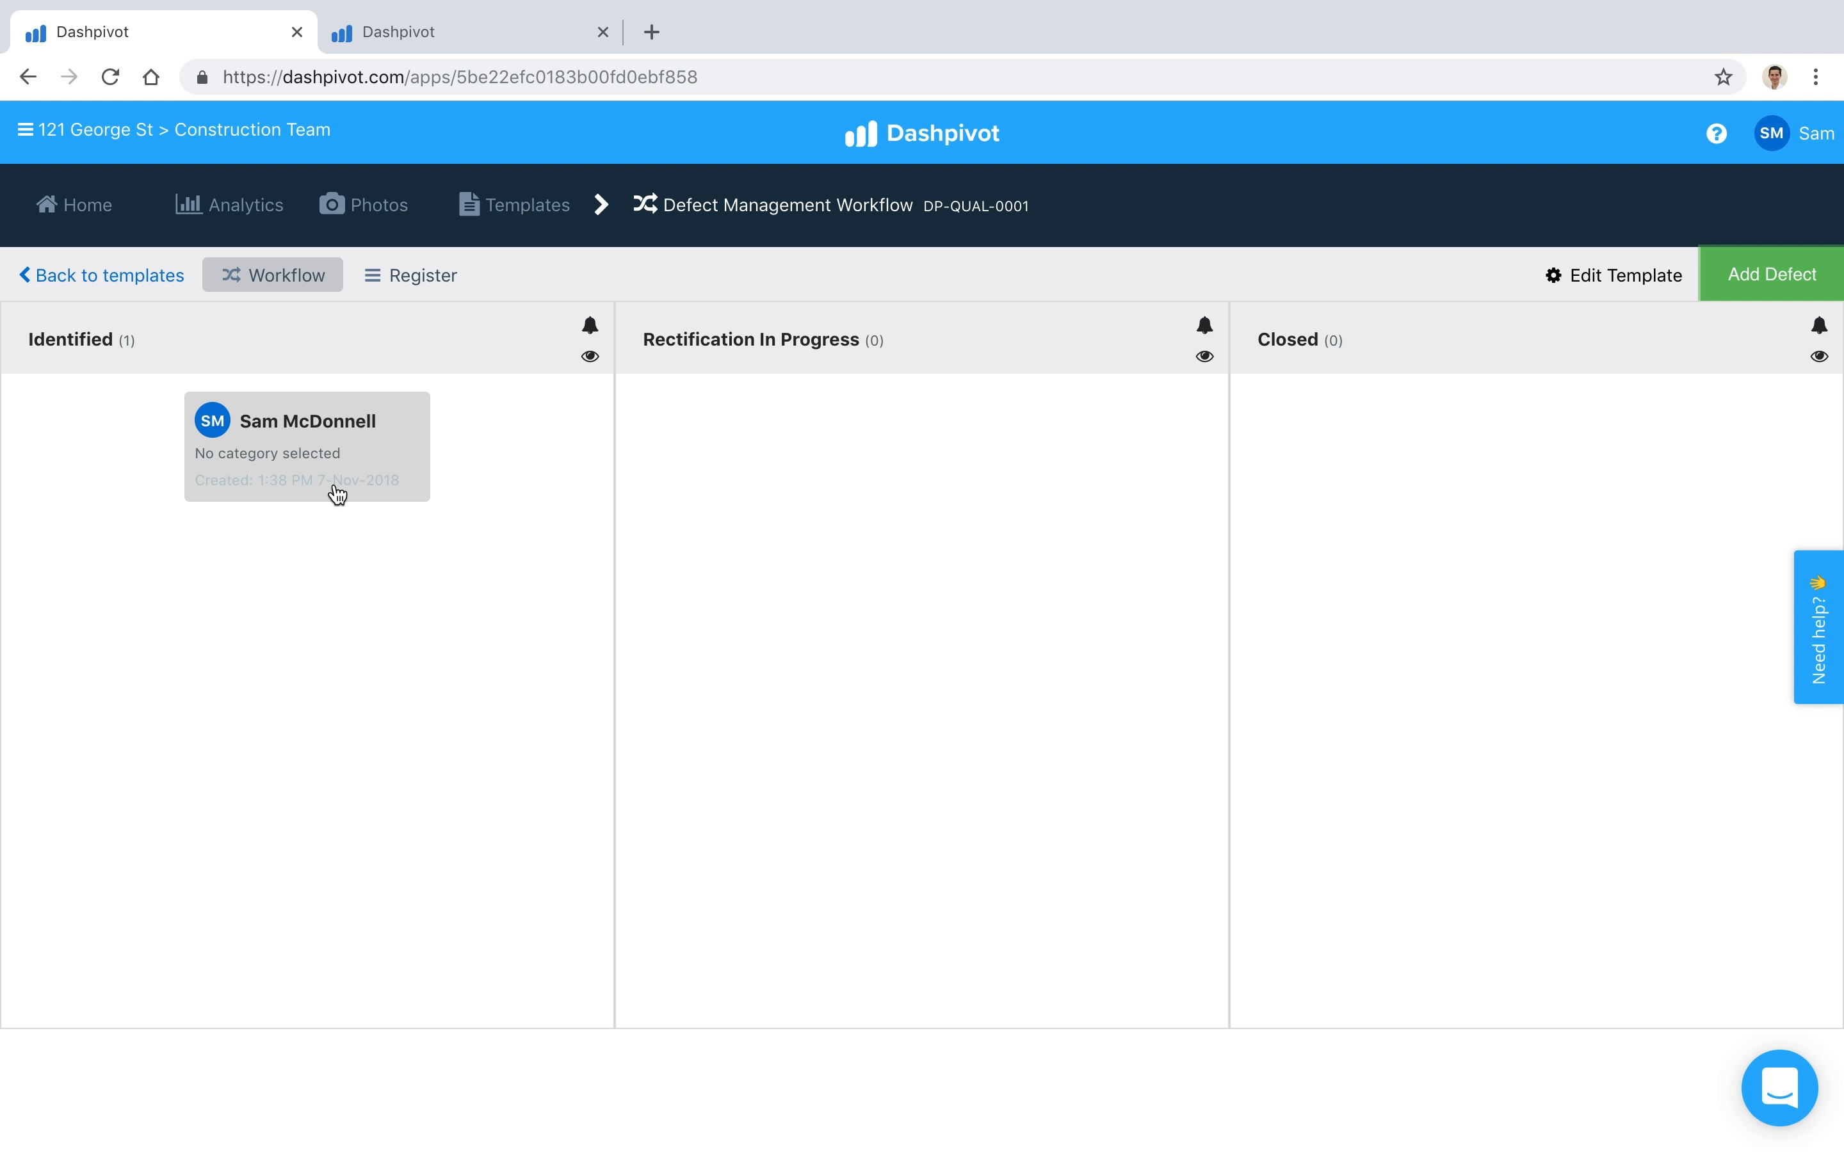
# Step: Sign the rectification-scheduled signoff on the defect in the Identified column and save the form
pyautogui.click(369, 457)
pyautogui.scroll(-20, 248, 709)
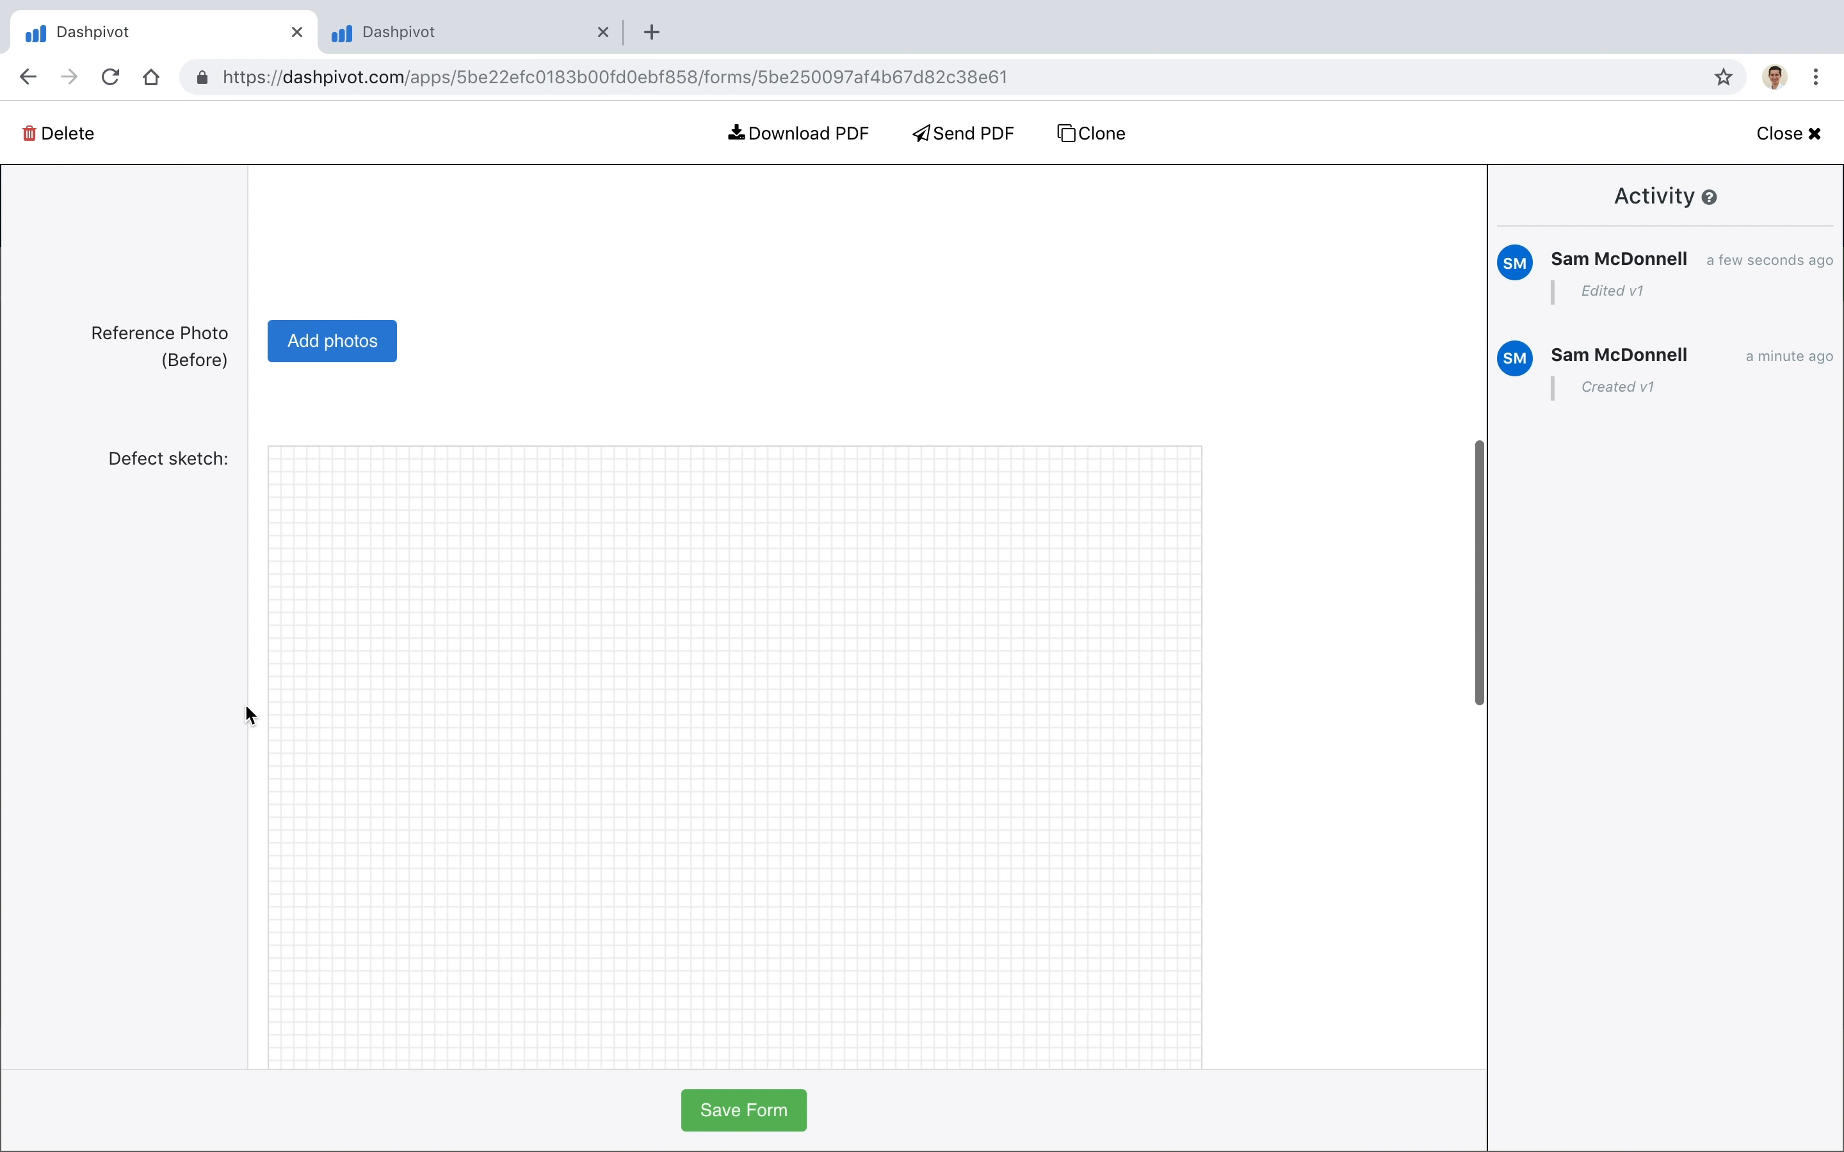
pyautogui.scroll(-1, 317, 411)
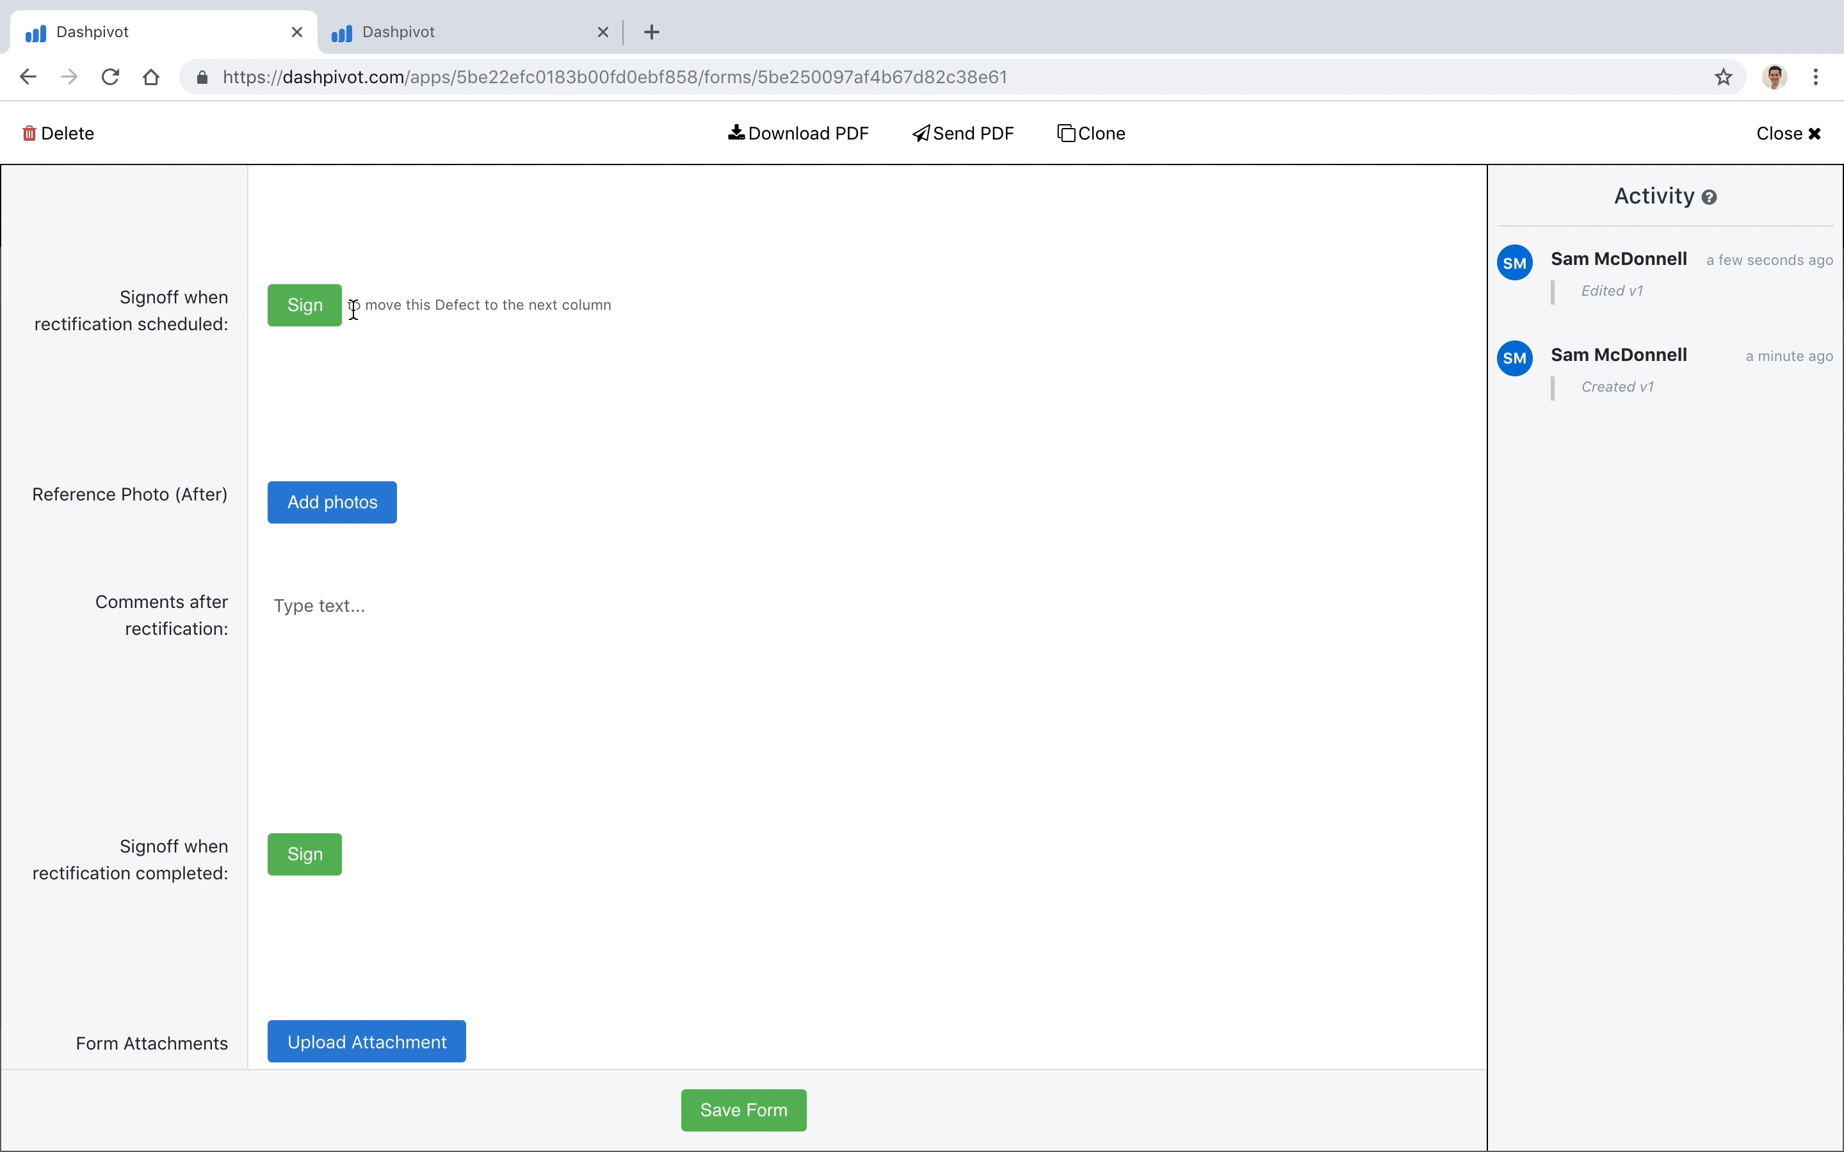
pyautogui.click(300, 309)
pyautogui.click(819, 789)
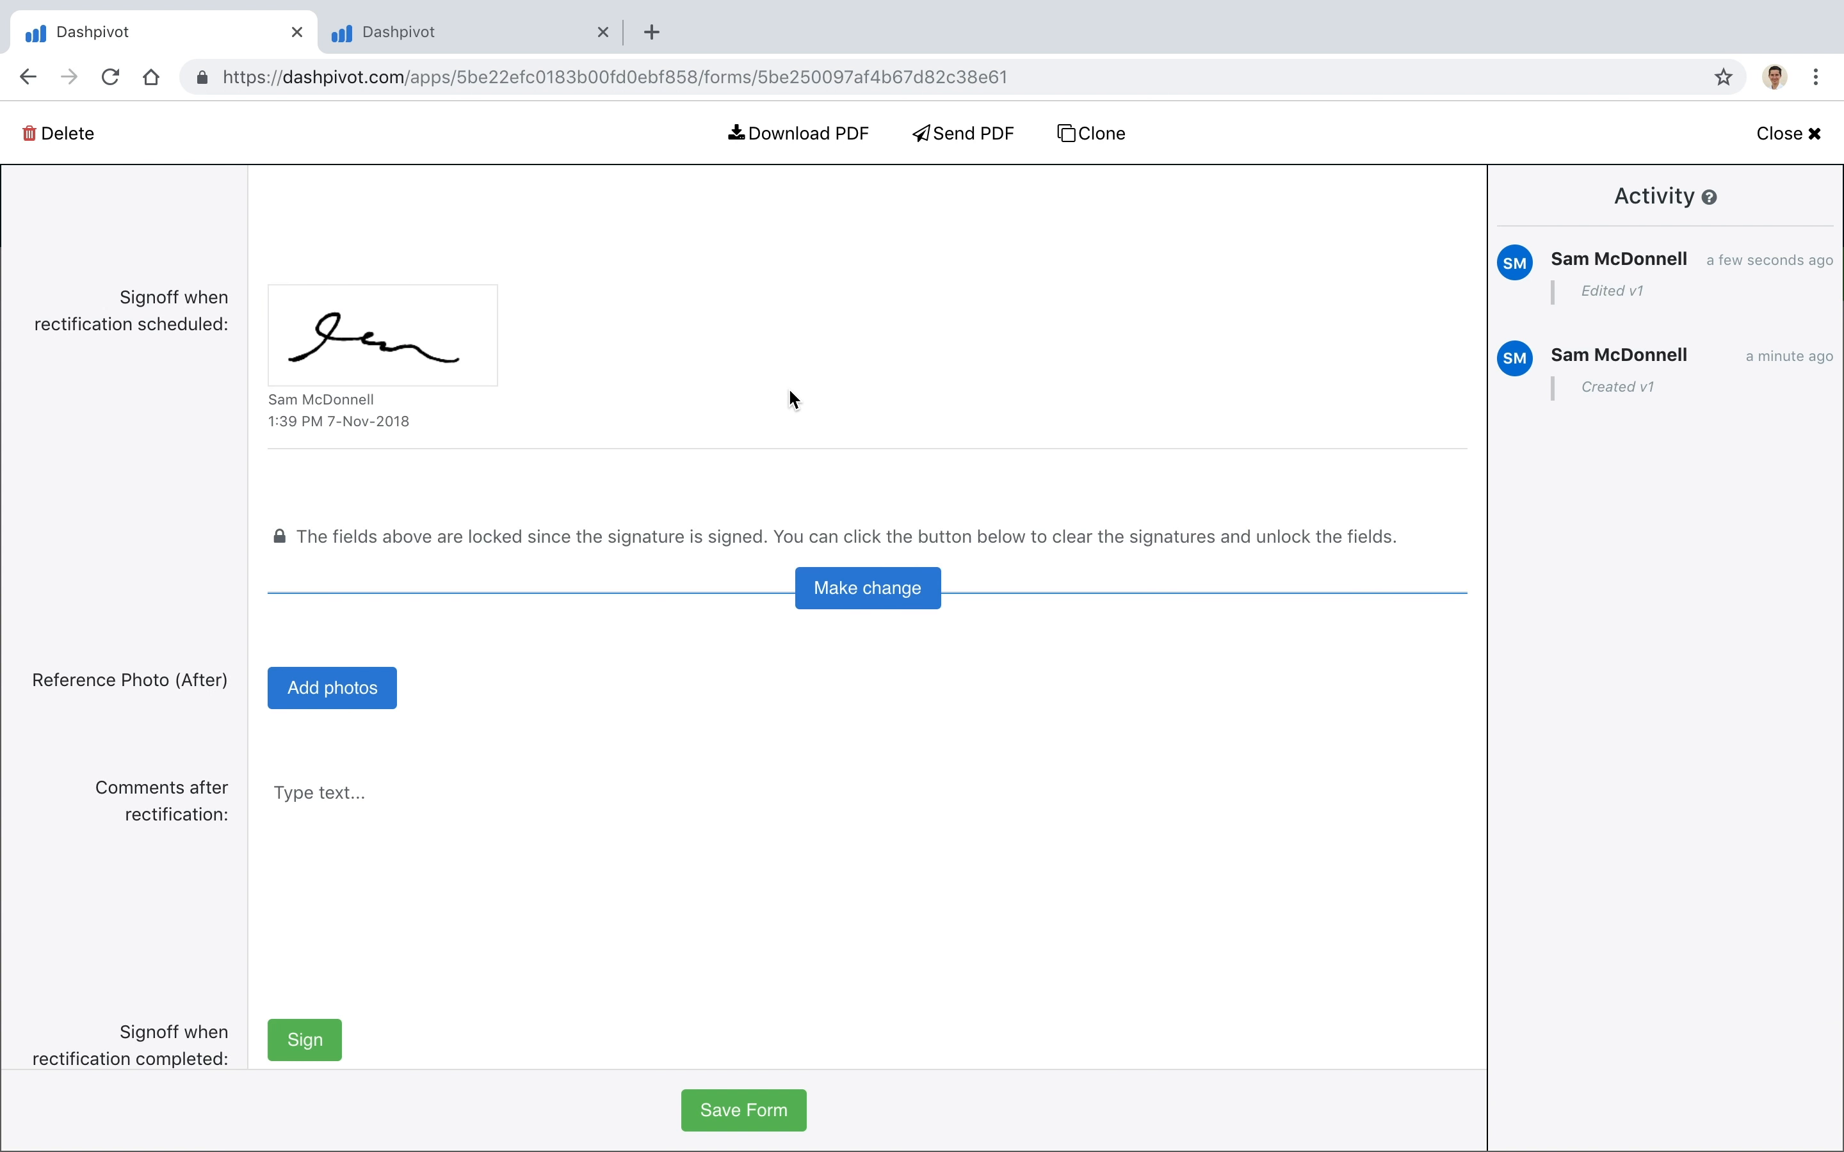
pyautogui.scroll(-4, 860, 819)
pyautogui.click(774, 1114)
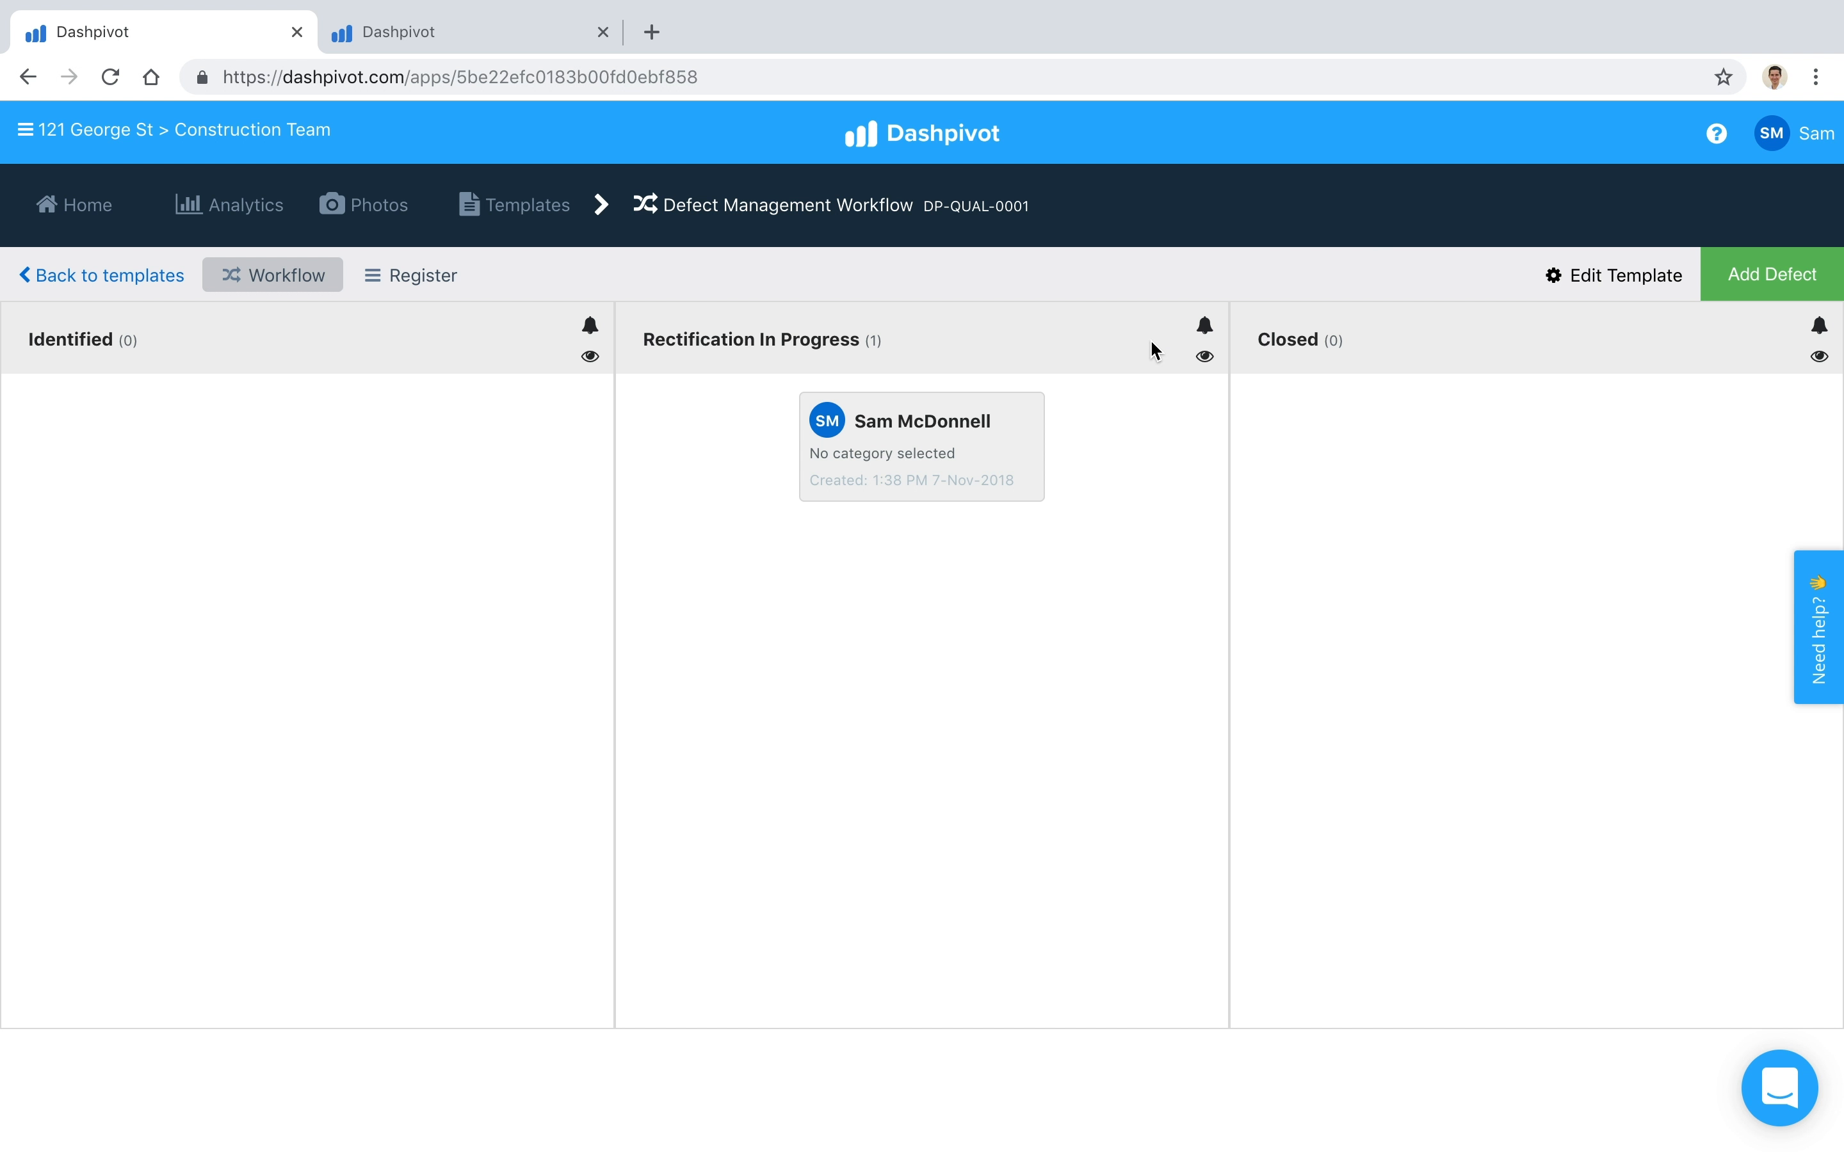
# Step: Add a team member as email notification recipient for forms moving to the Rectification In Progress column
pyautogui.click(1208, 361)
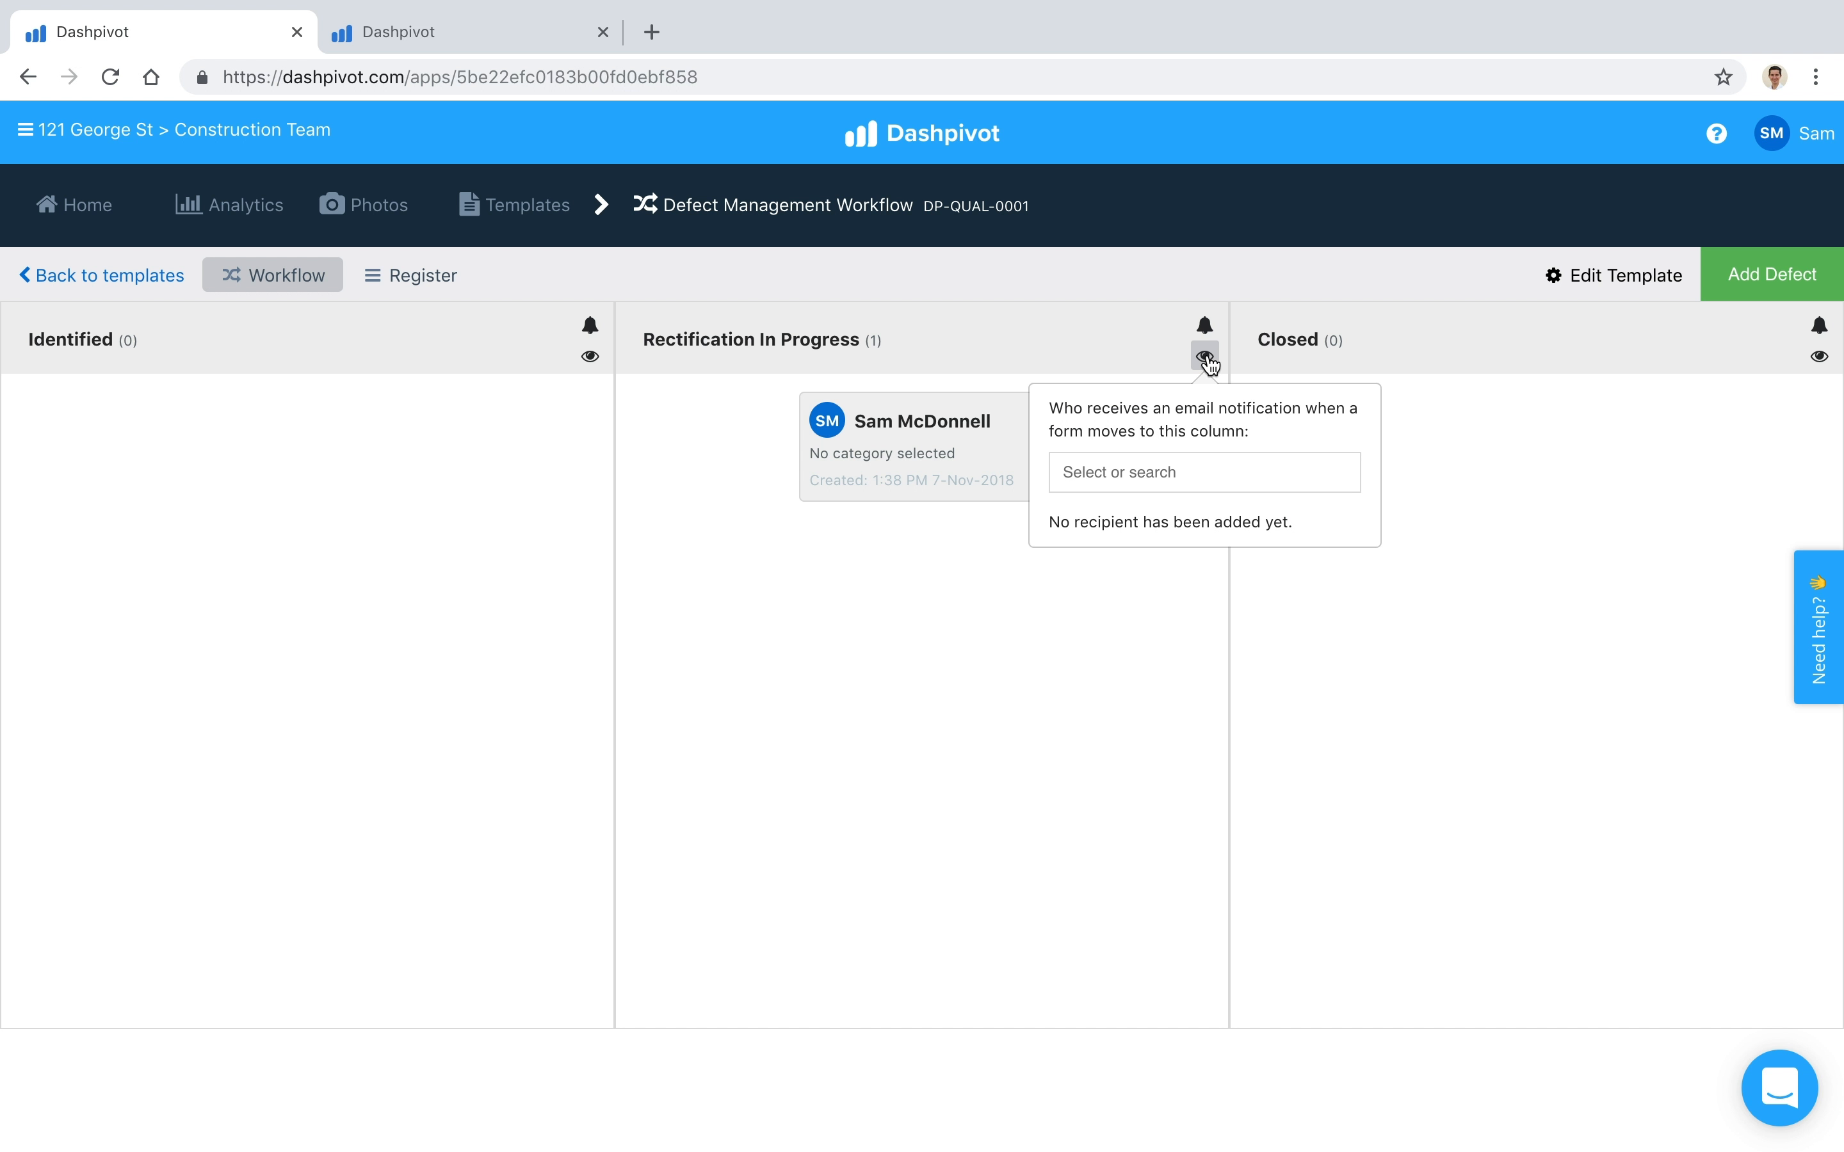
pyautogui.click(1190, 477)
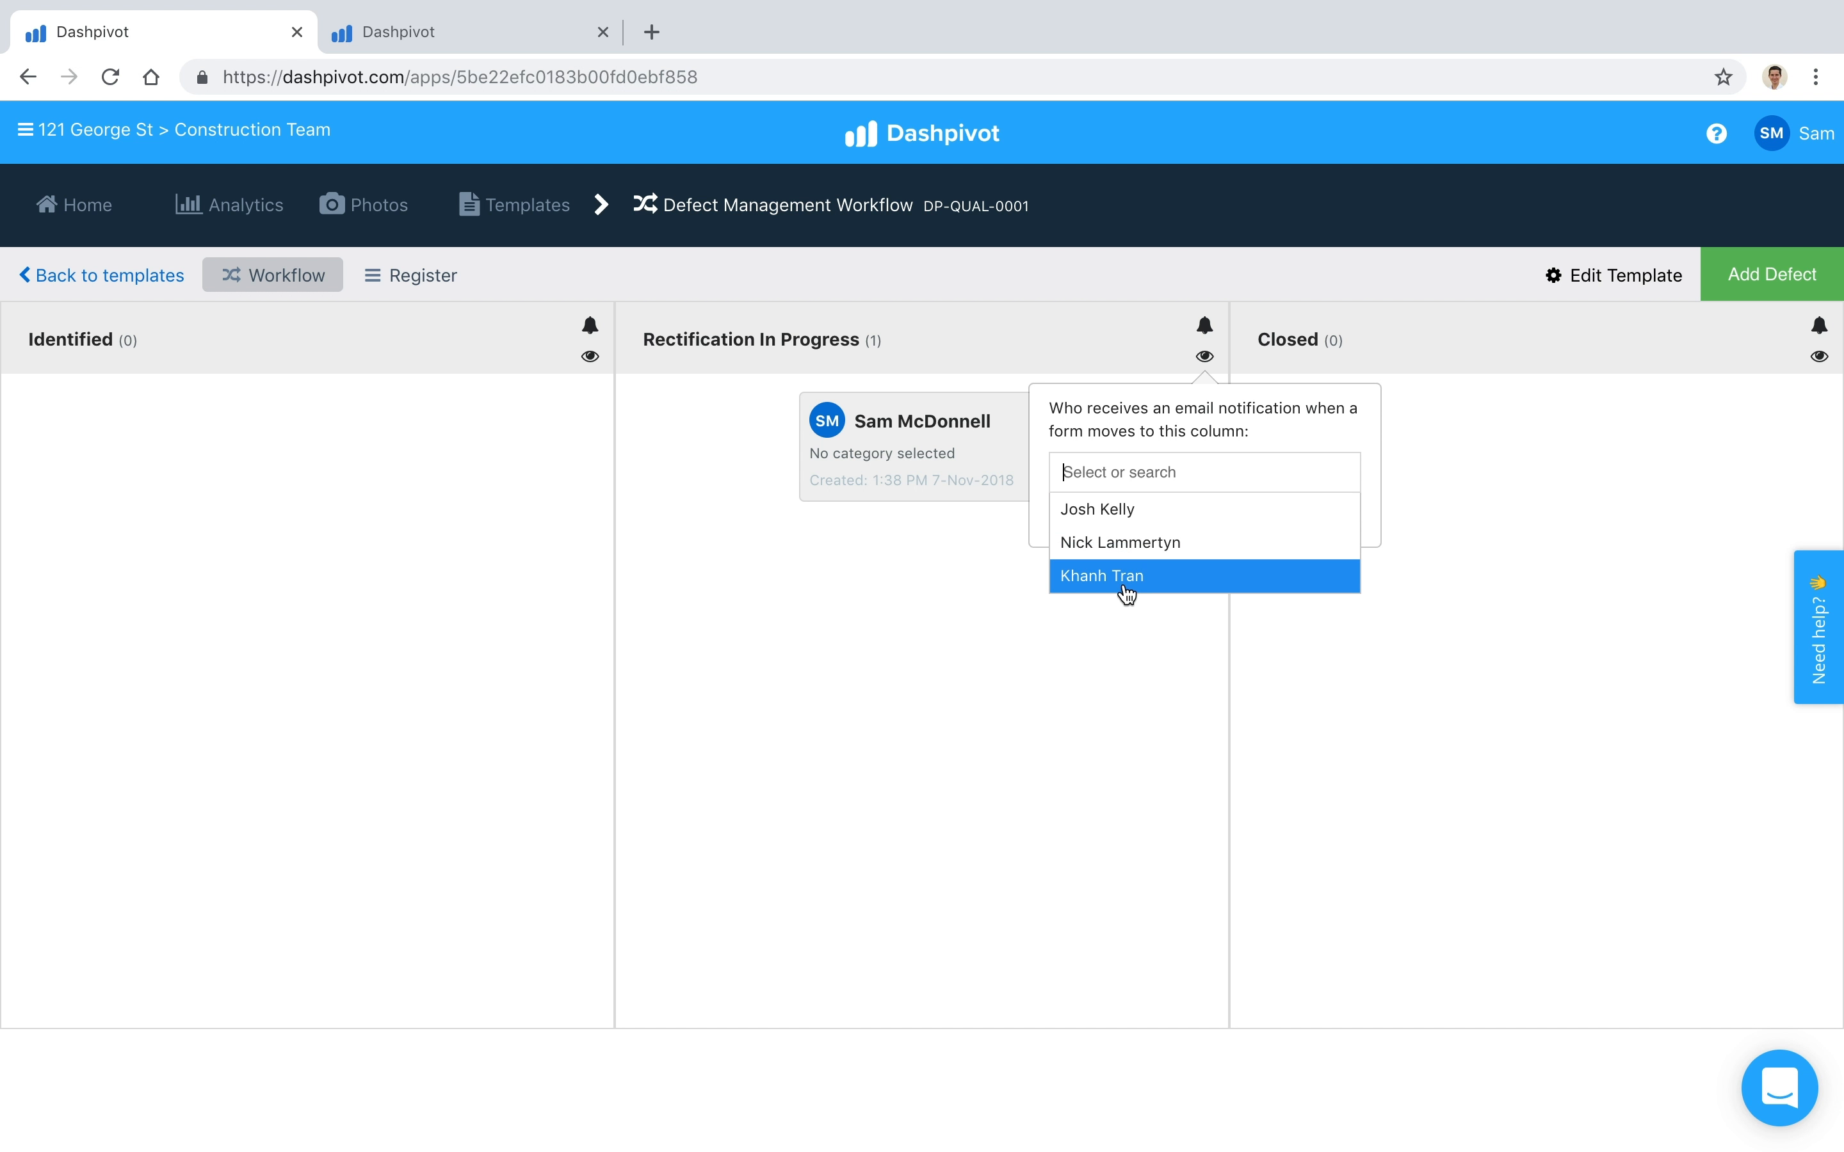
pyautogui.click(1131, 543)
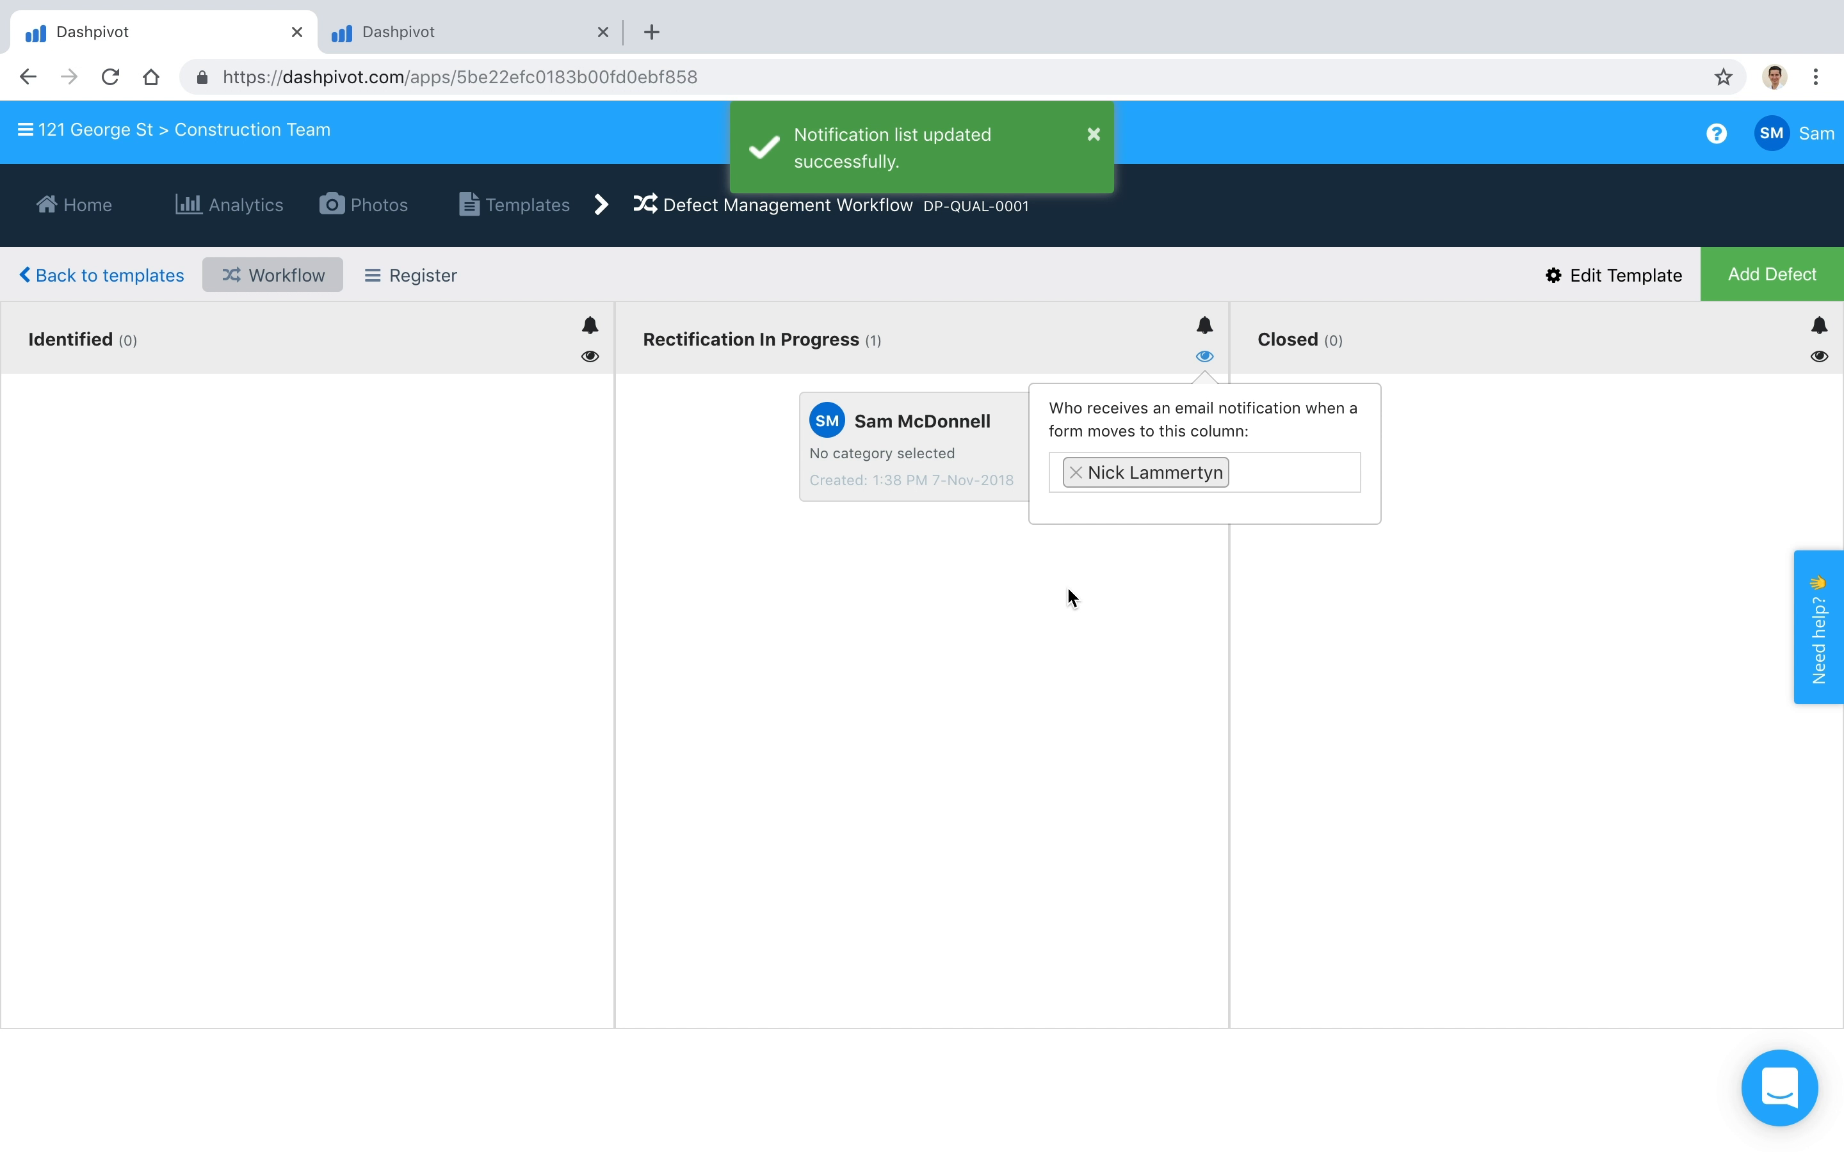
pyautogui.click(1063, 615)
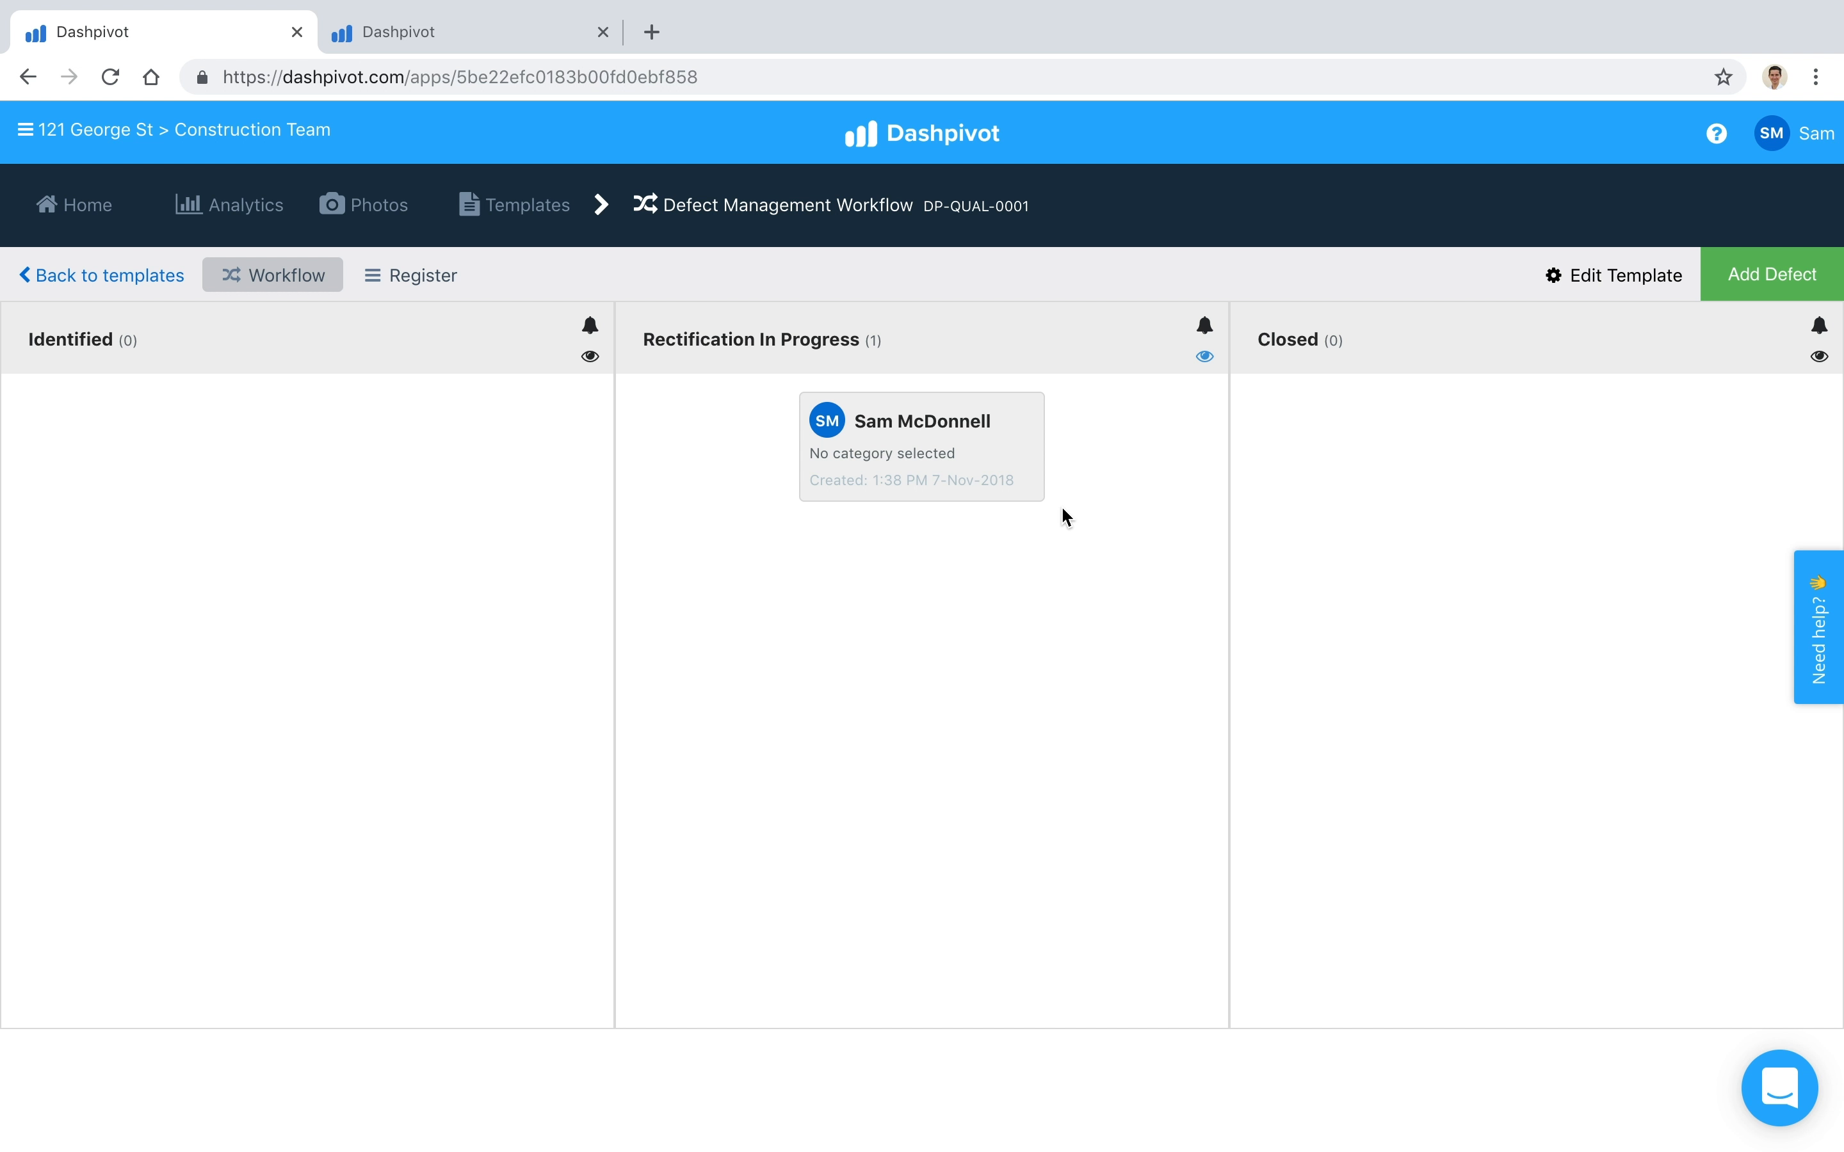
# Step: Open the defect in Rectification In Progress and view the option for emailing it as a PDF
pyautogui.click(990, 467)
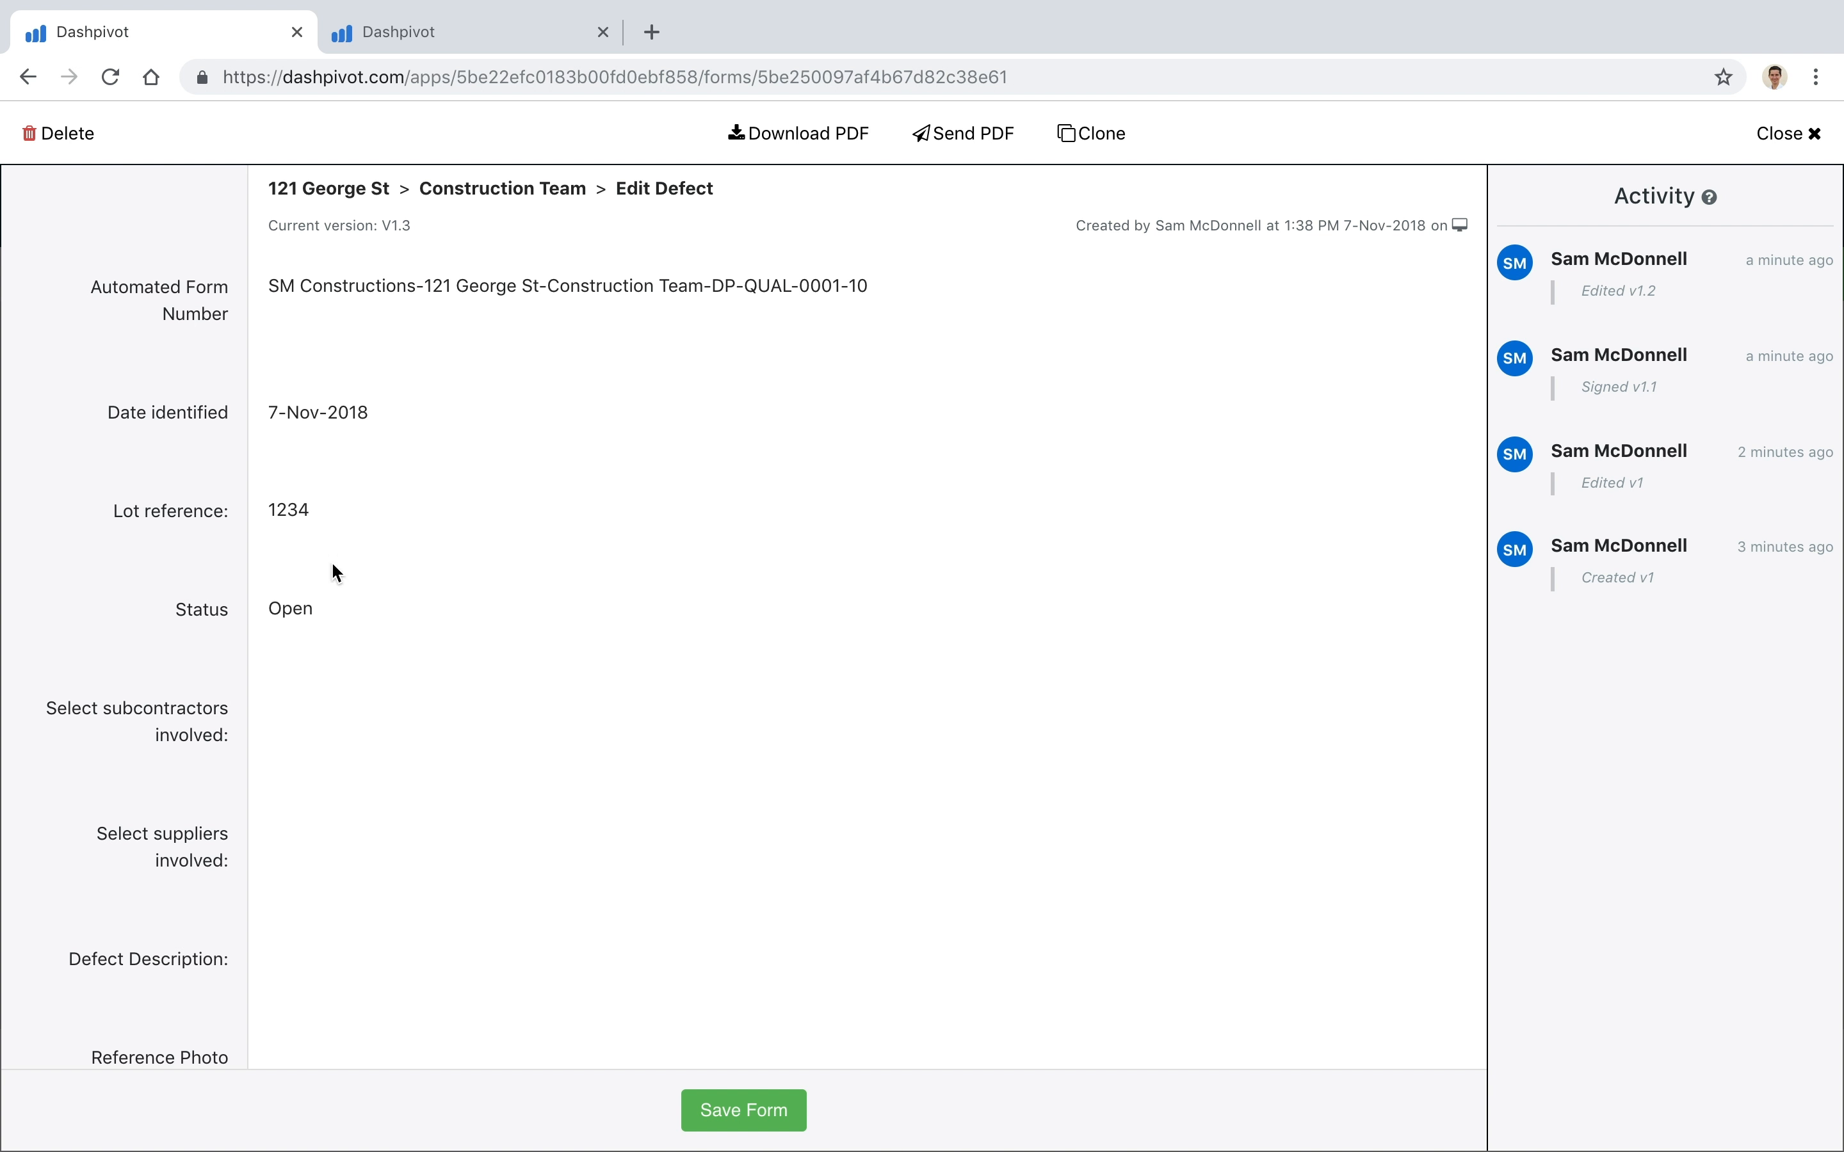
pyautogui.click(970, 142)
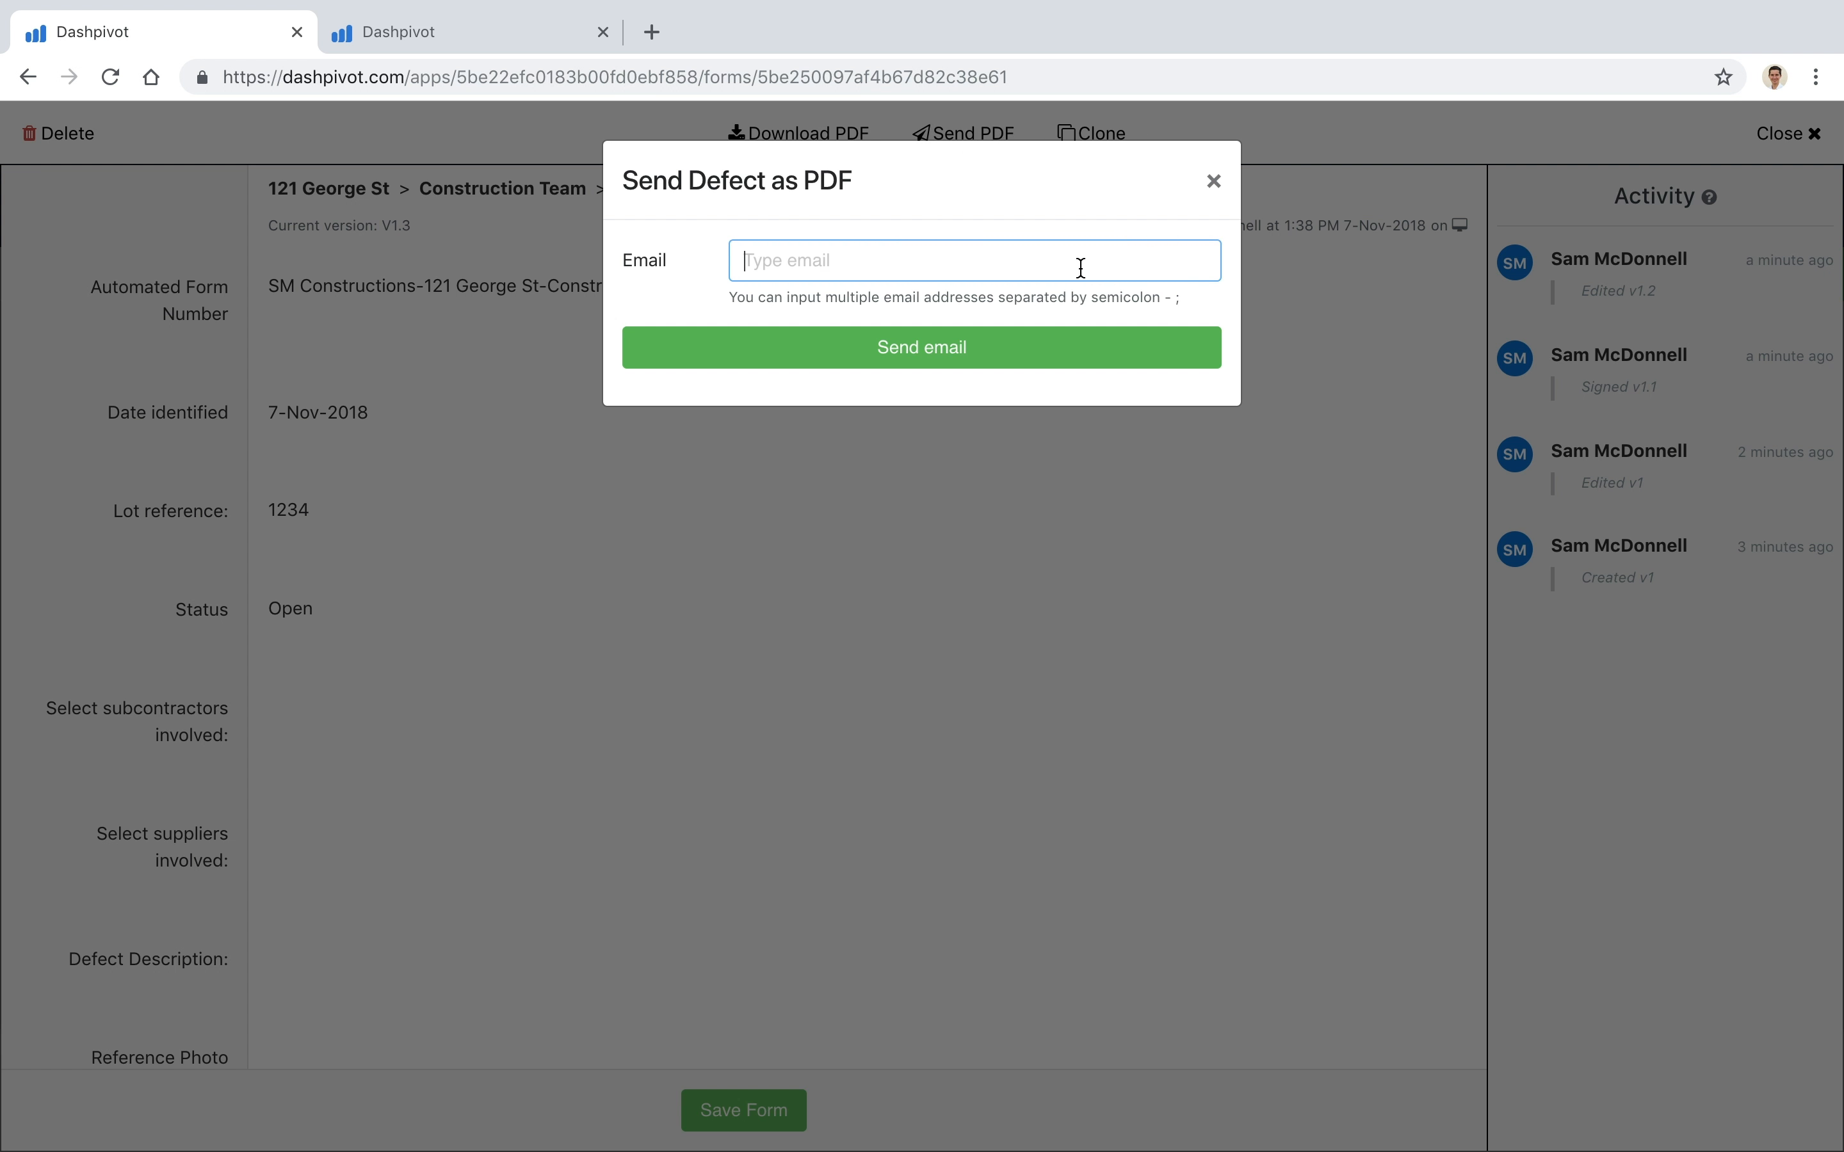
pyautogui.click(1215, 183)
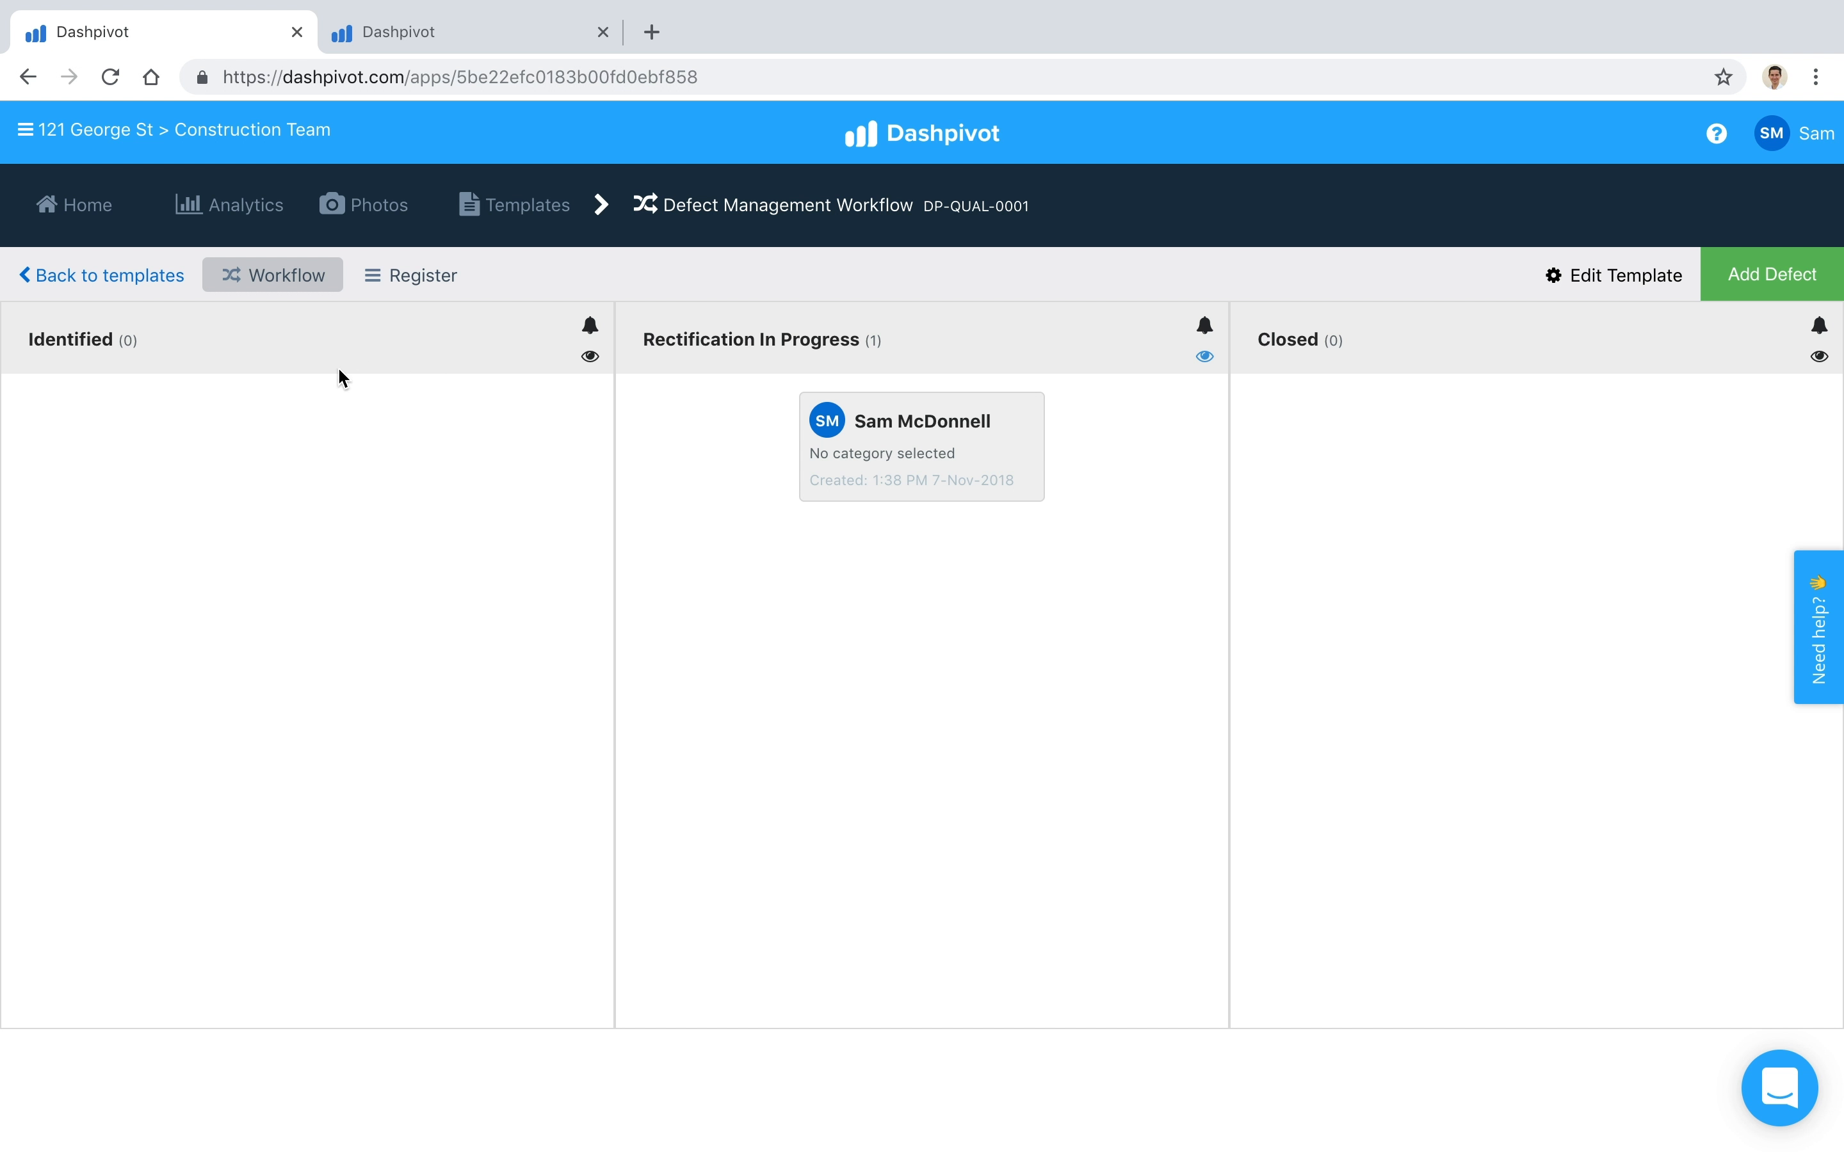
# Step: Show the workflow's defects as a register, and look through the Camden Rd Upgrade project's Defect Management register
pyautogui.click(427, 284)
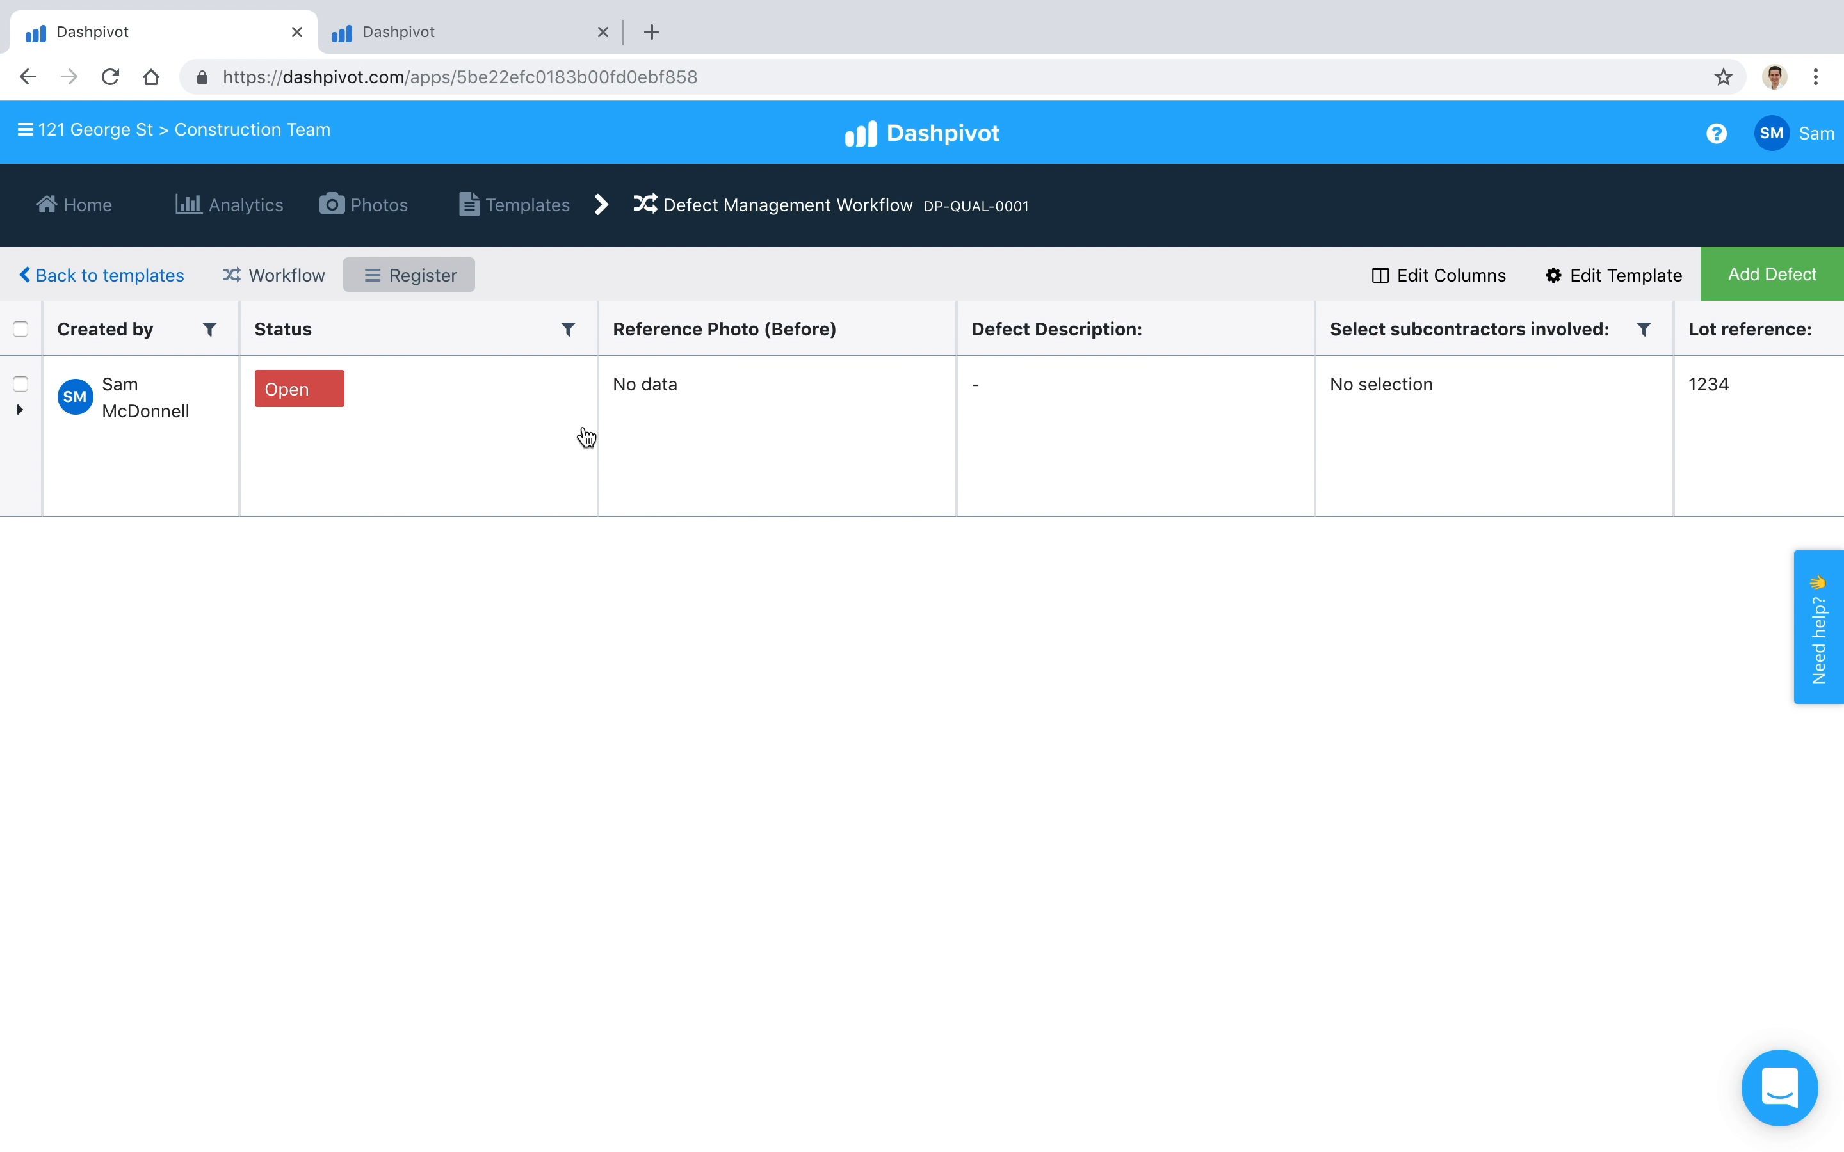
pyautogui.click(517, 50)
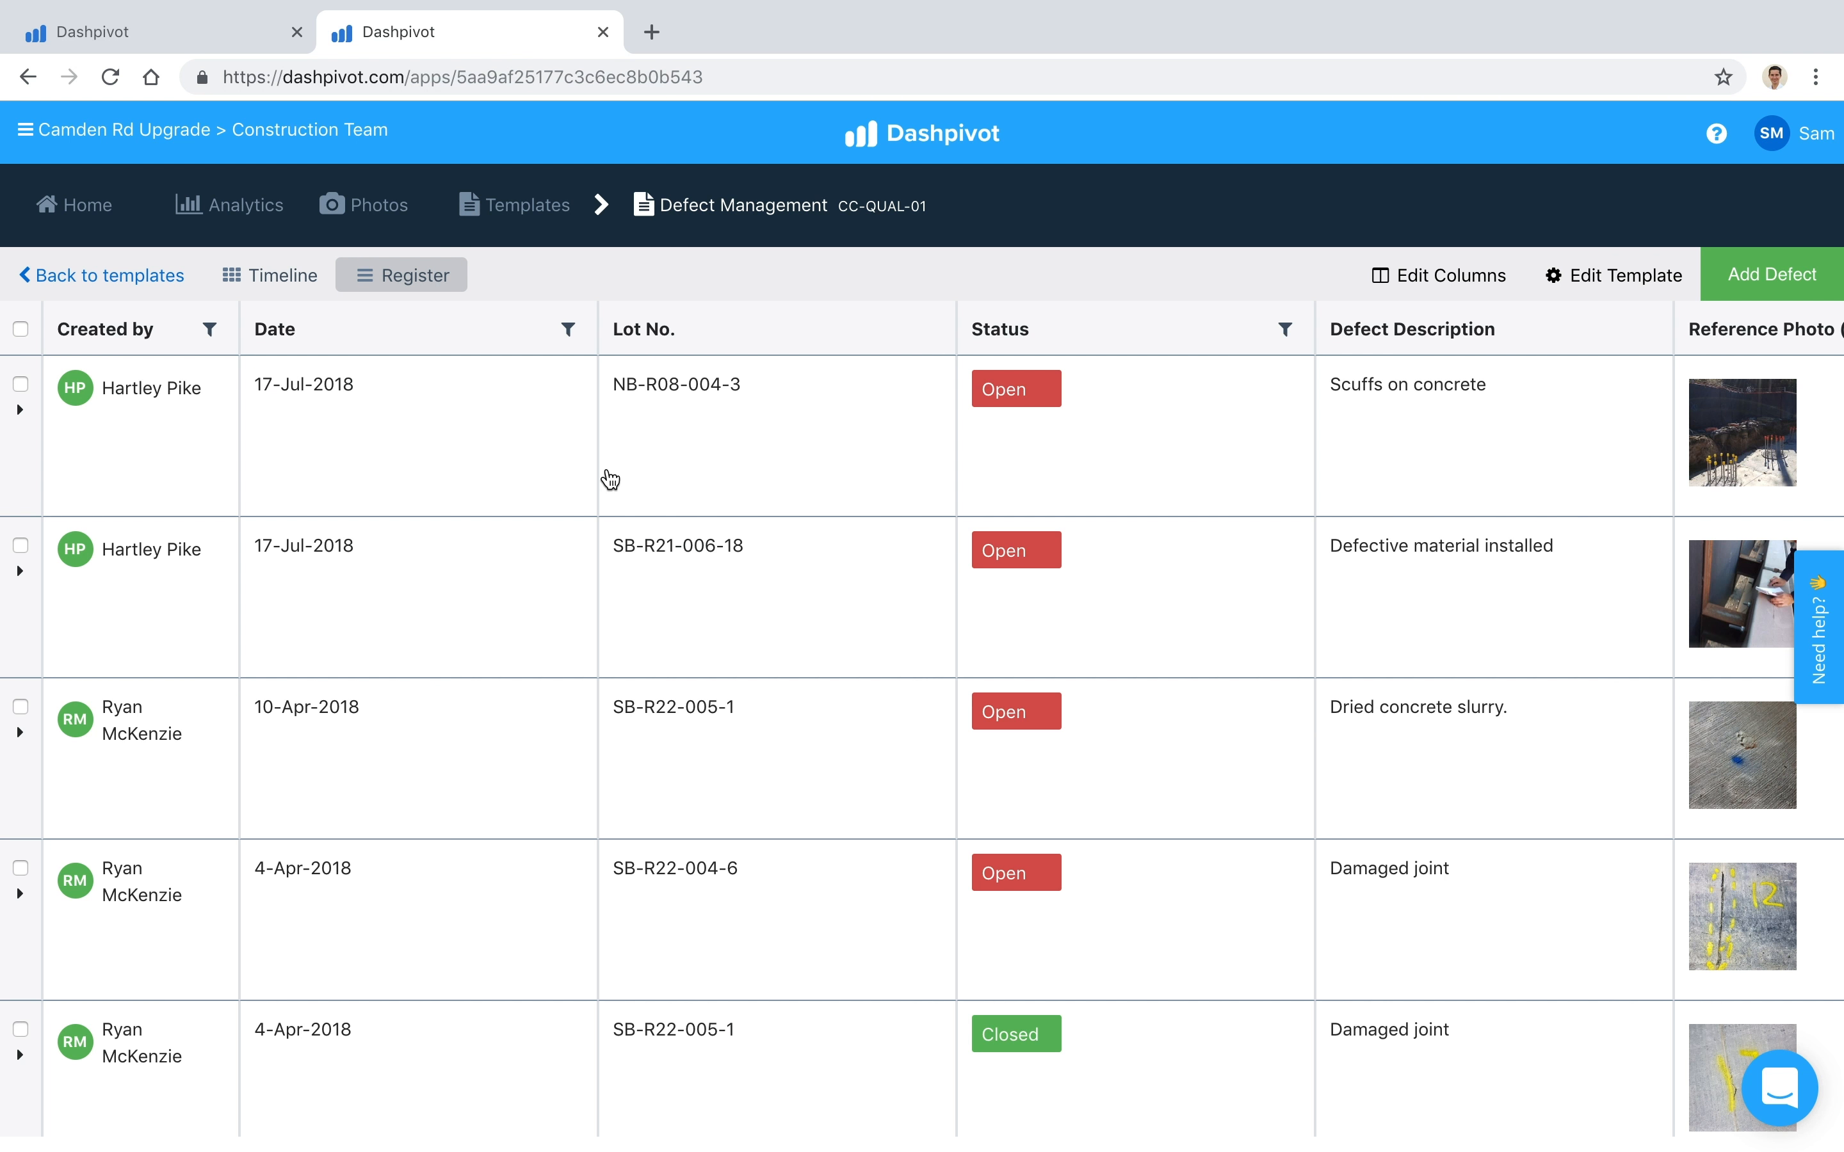
pyautogui.scroll(-2, 534, 552)
pyautogui.scroll(2, 539, 557)
pyautogui.hscroll(10, 893, 370)
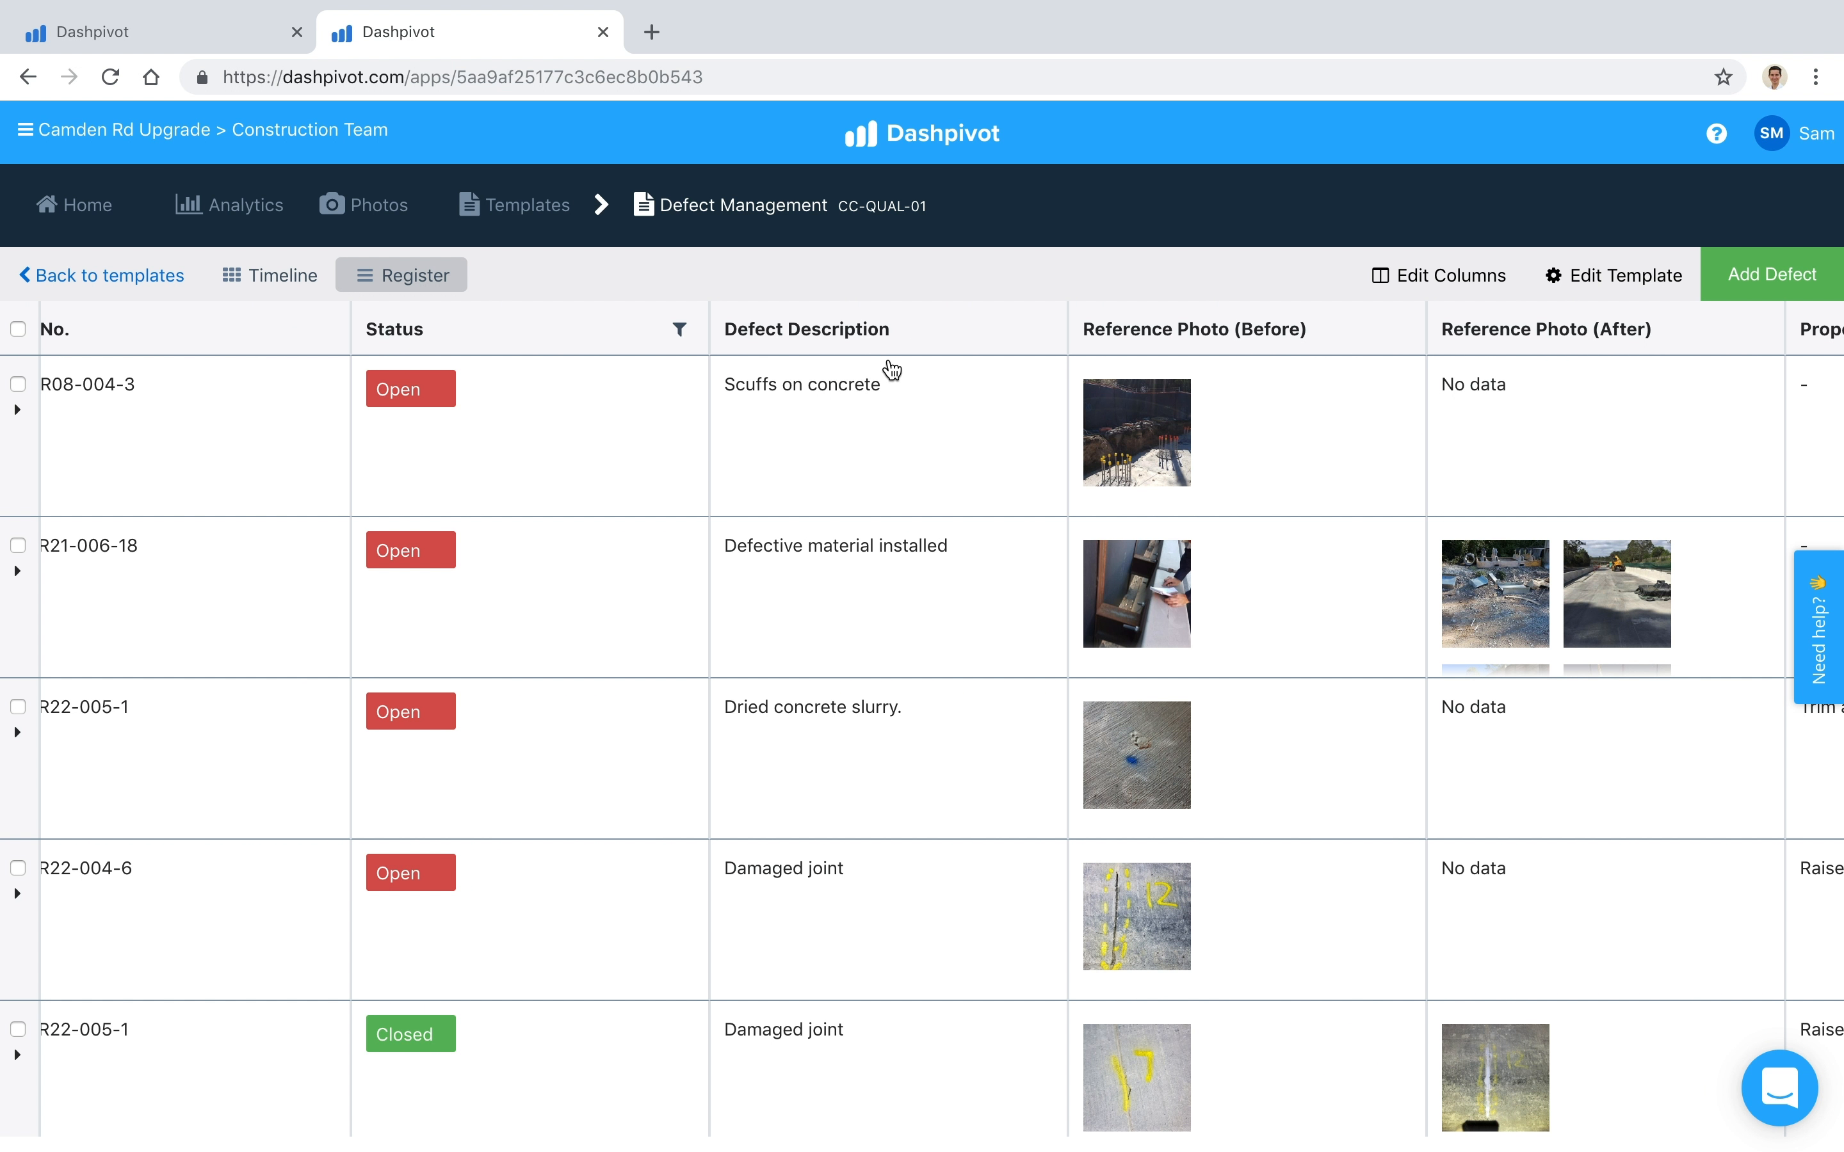
pyautogui.hscroll(-10, 893, 371)
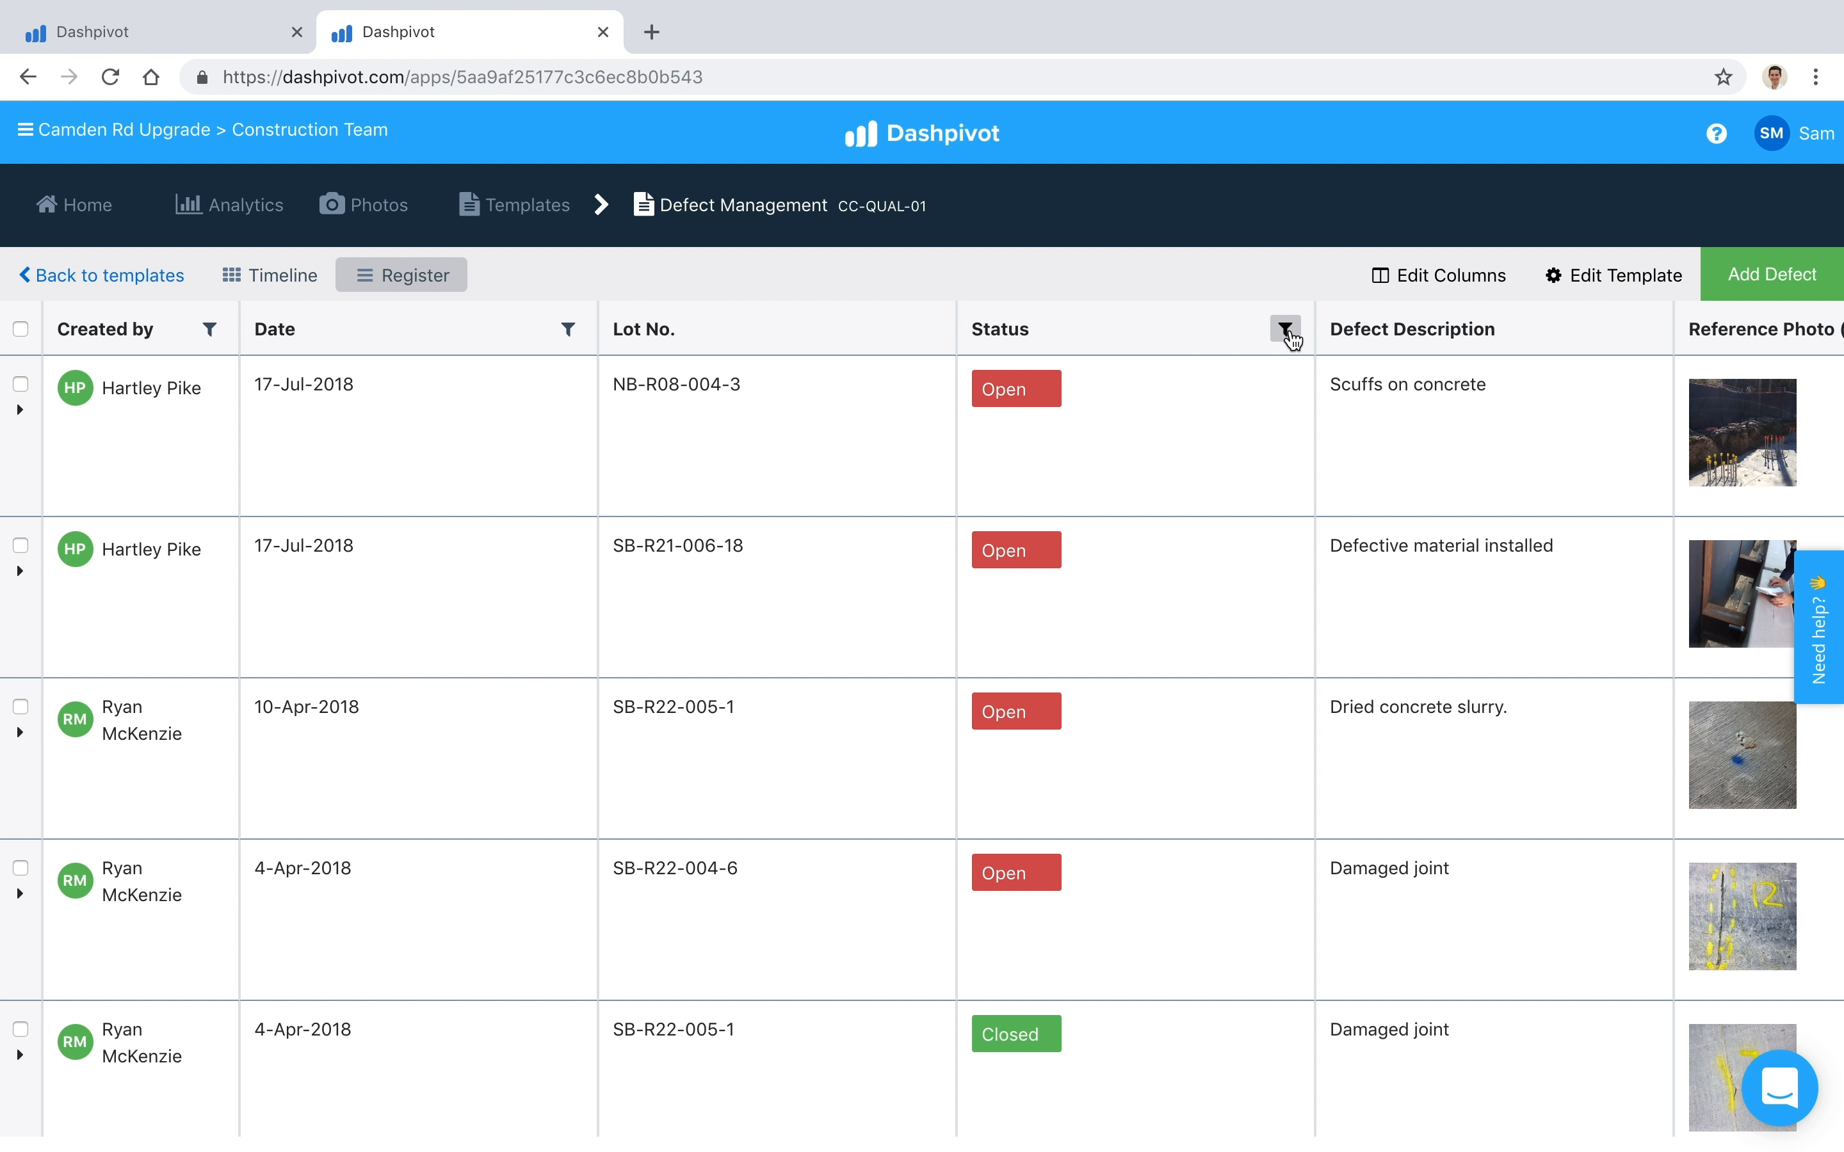
# Step: Filter the Defect Management register by status Open
pyautogui.click(1287, 332)
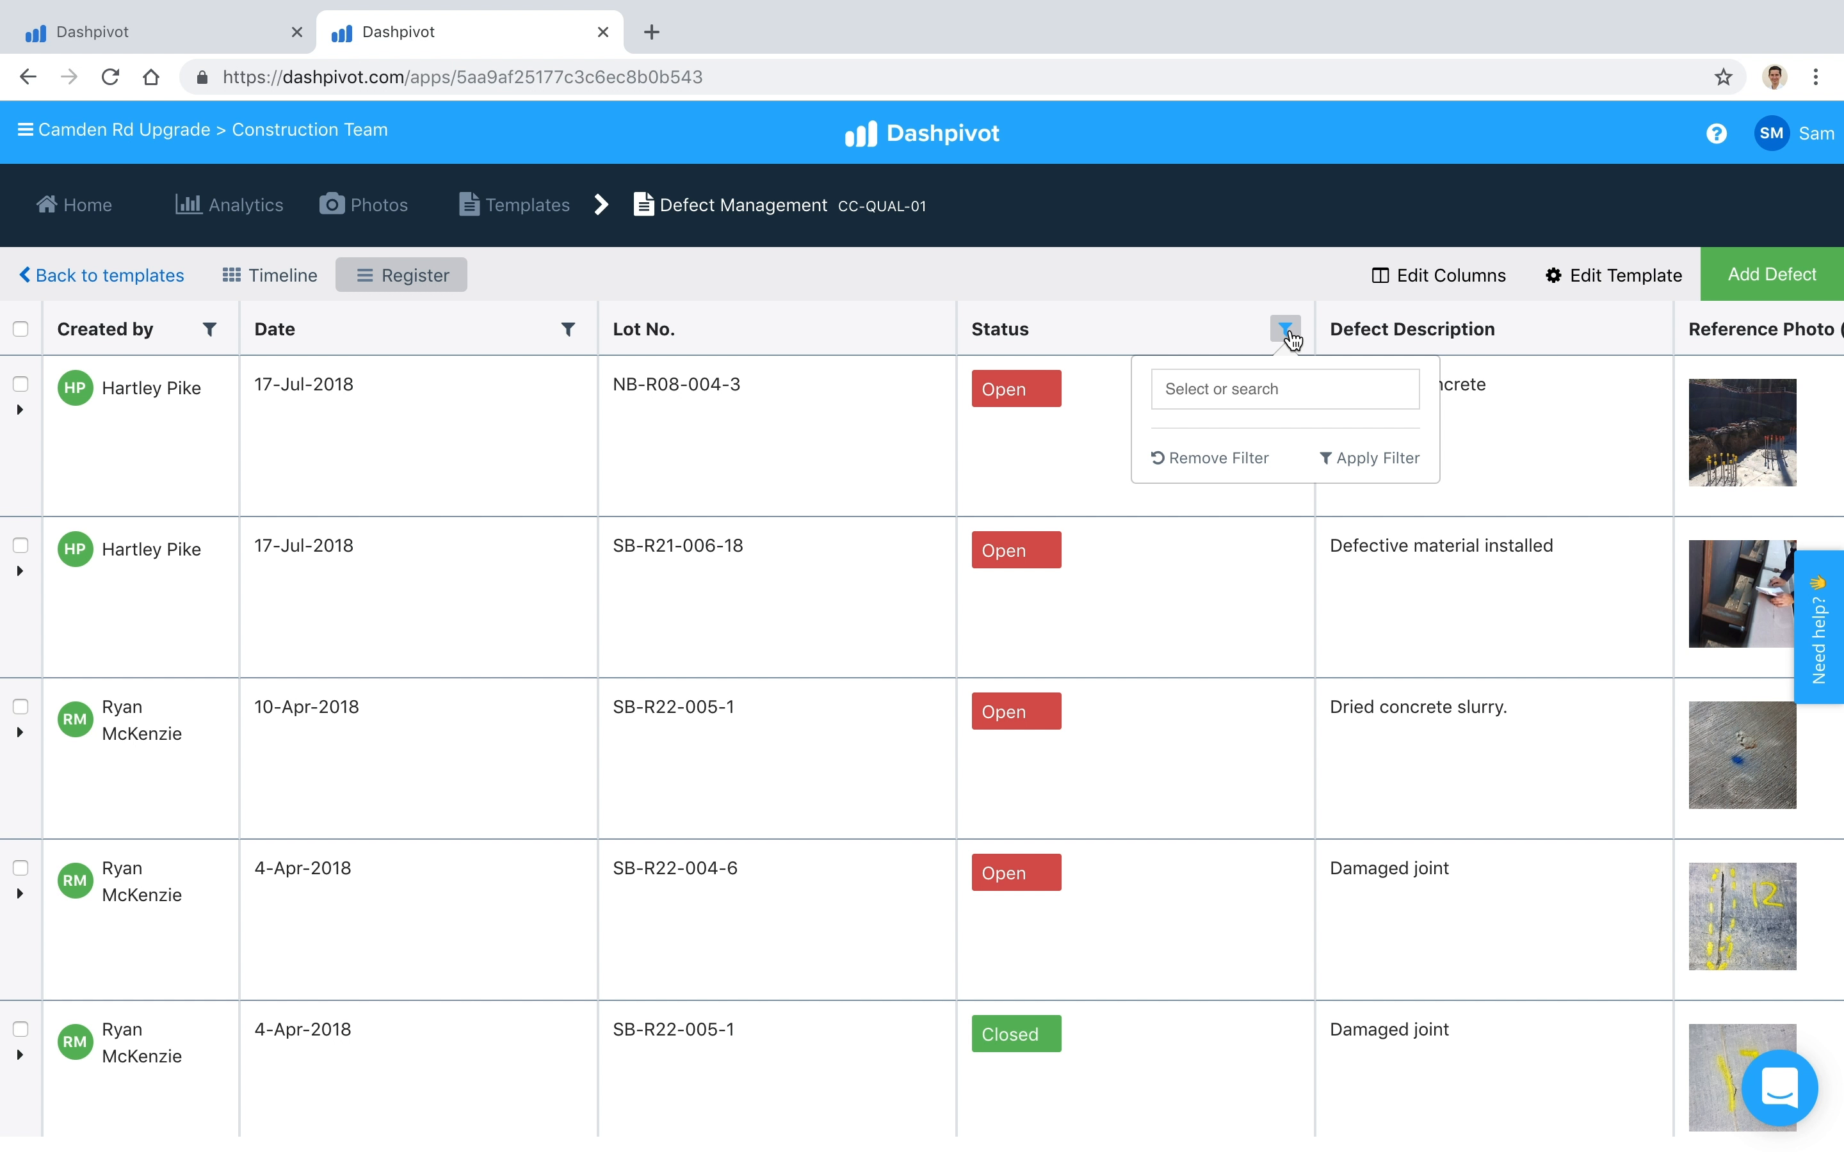
pyautogui.click(1238, 413)
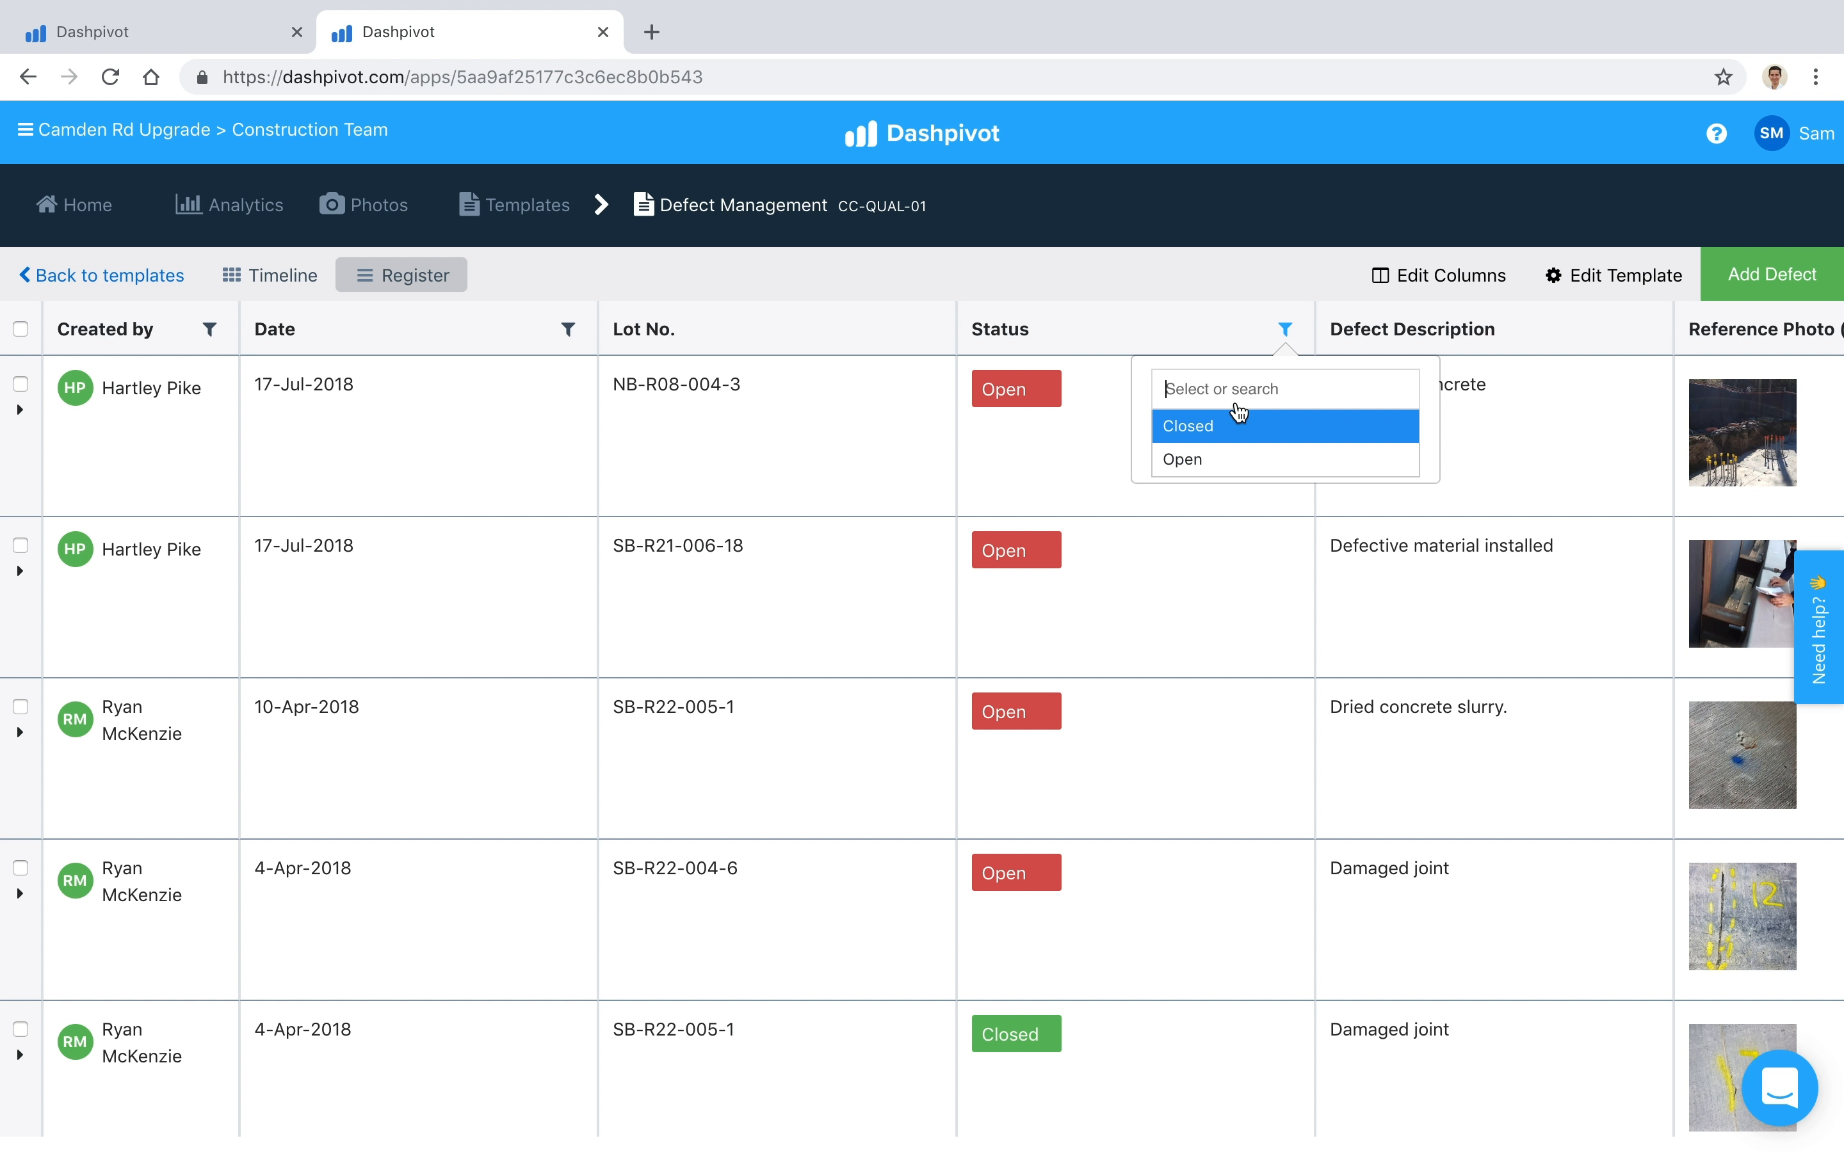
pyautogui.click(1202, 461)
pyautogui.click(1353, 460)
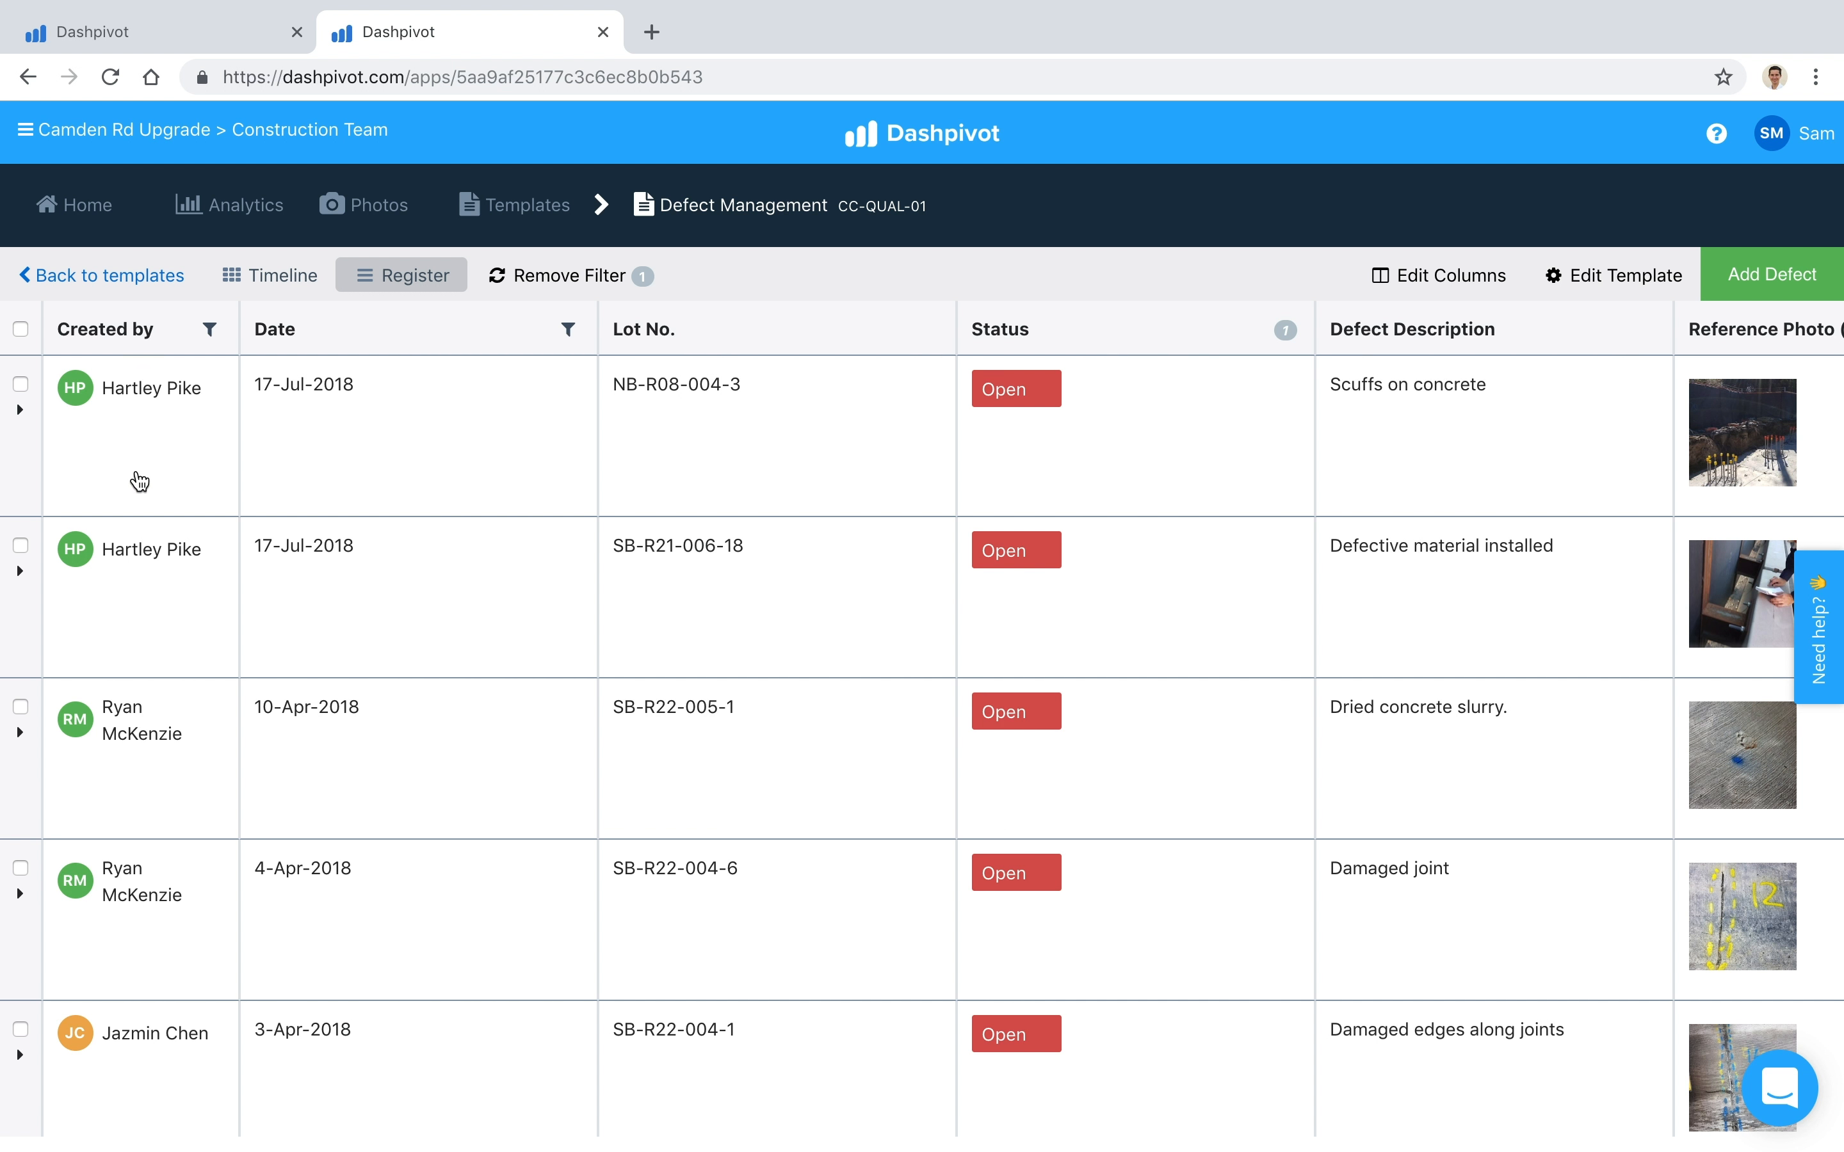
# Step: Select the first two defects in the filtered register, and extend the selection to all of them
pyautogui.click(21, 385)
pyautogui.click(21, 546)
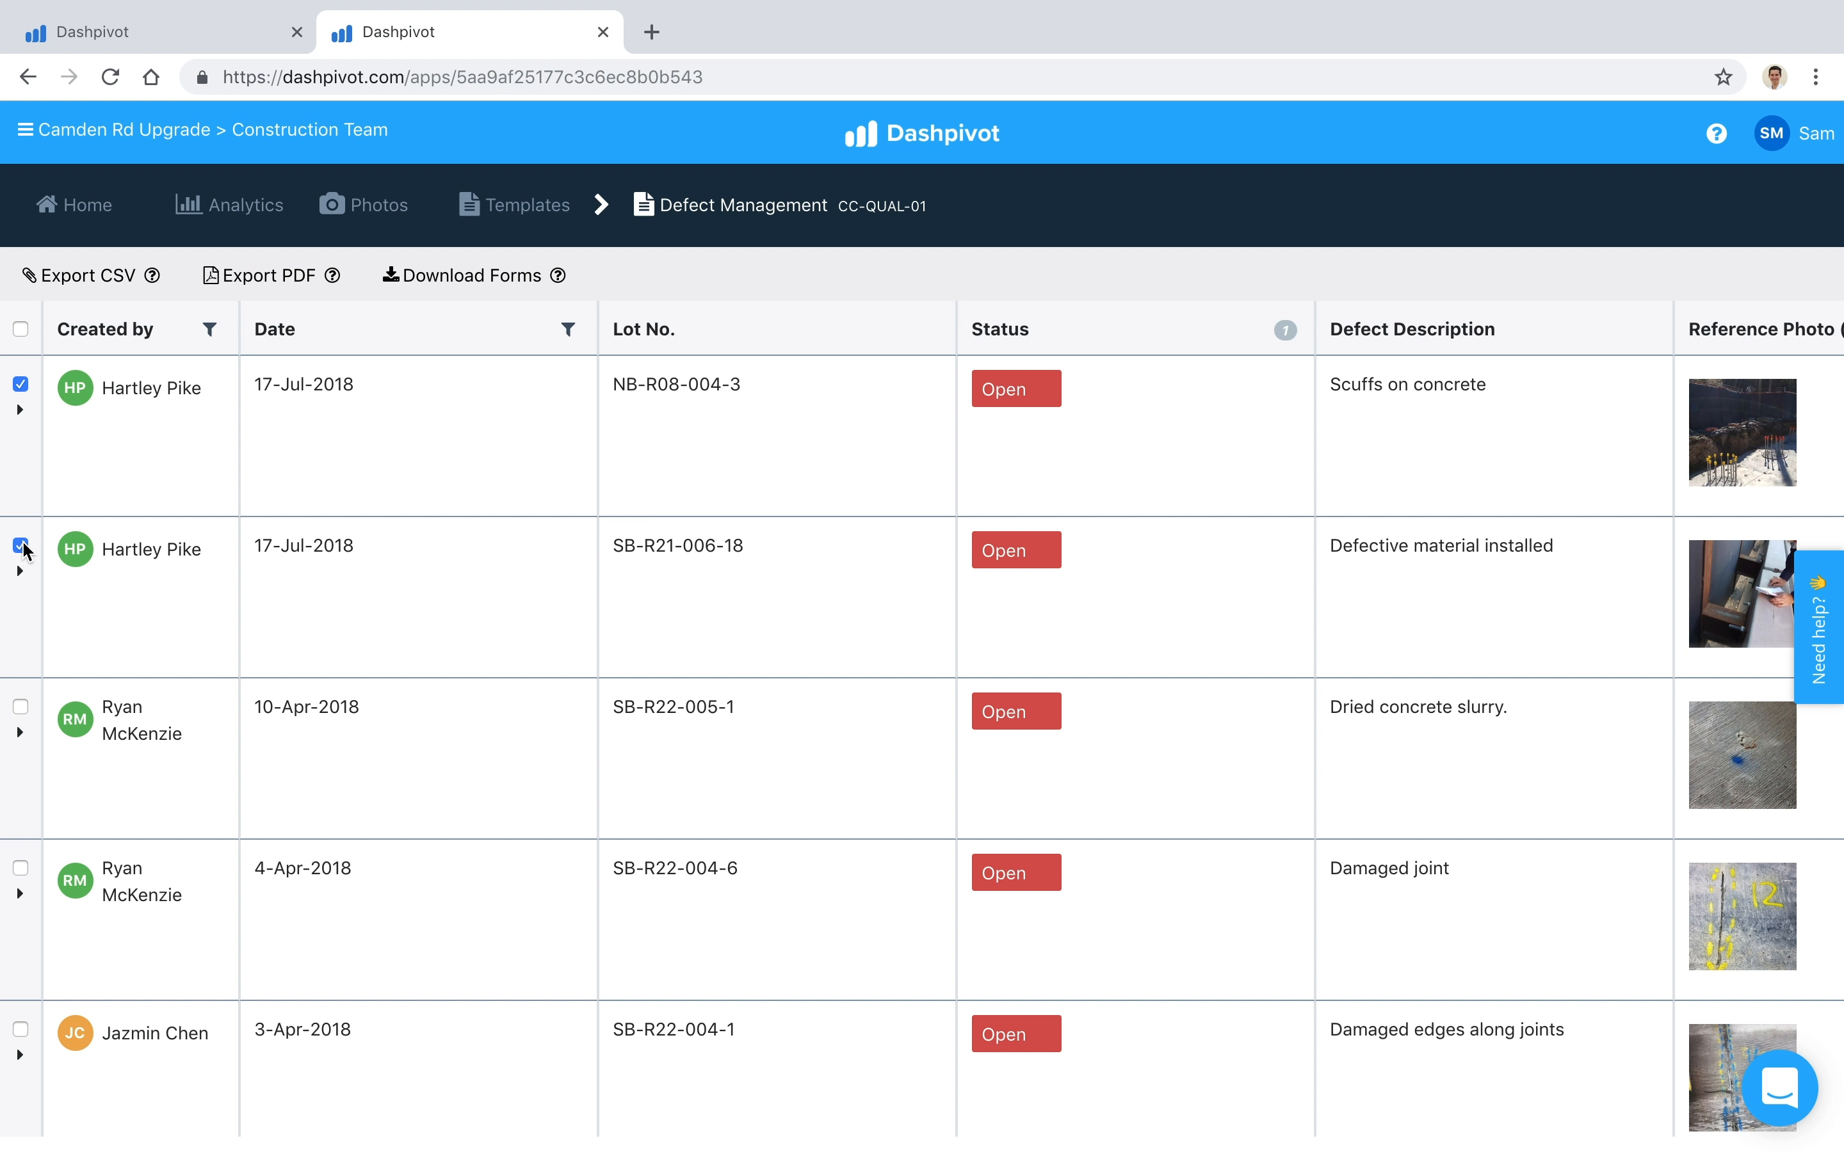
pyautogui.click(20, 329)
# Step: Return to the Defect Management Workflow project, open its Construction Team templates and start adding a new template
pyautogui.click(212, 42)
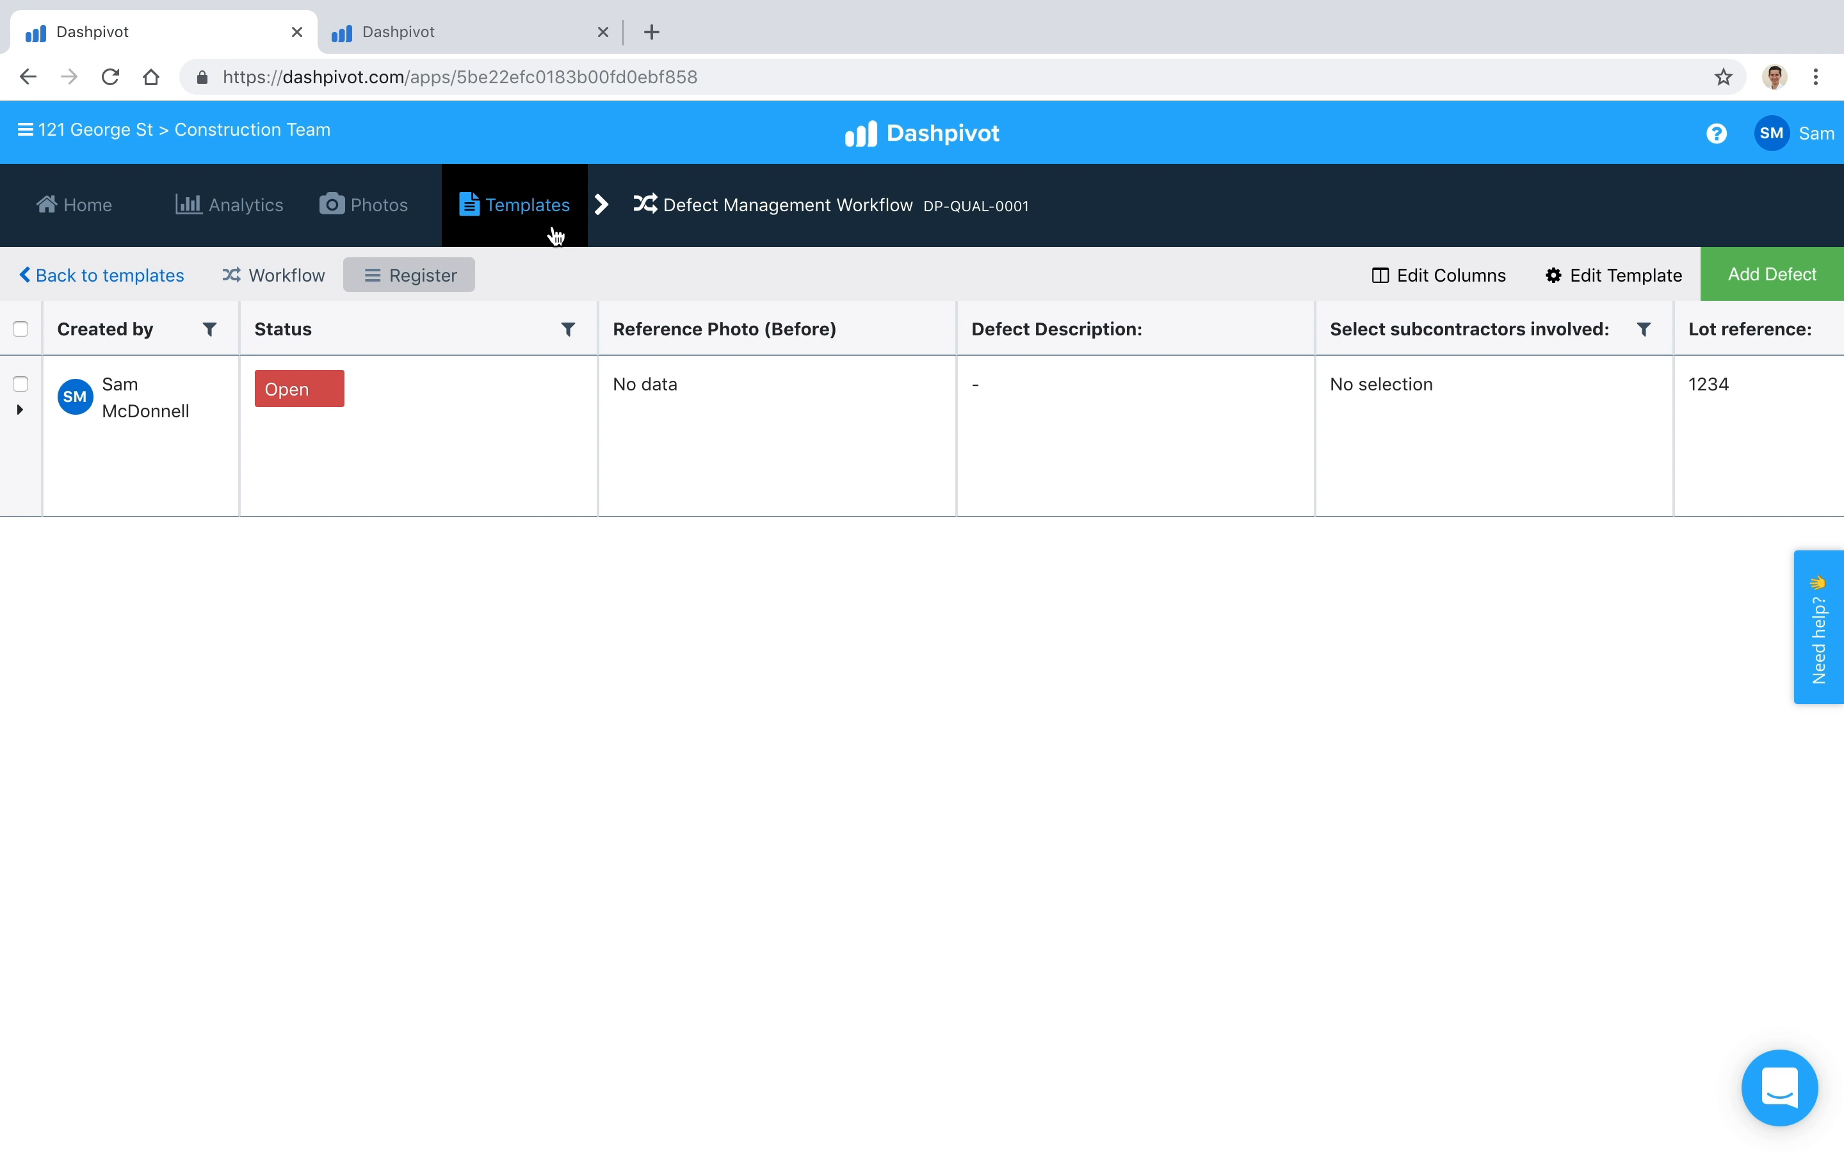
pyautogui.click(535, 216)
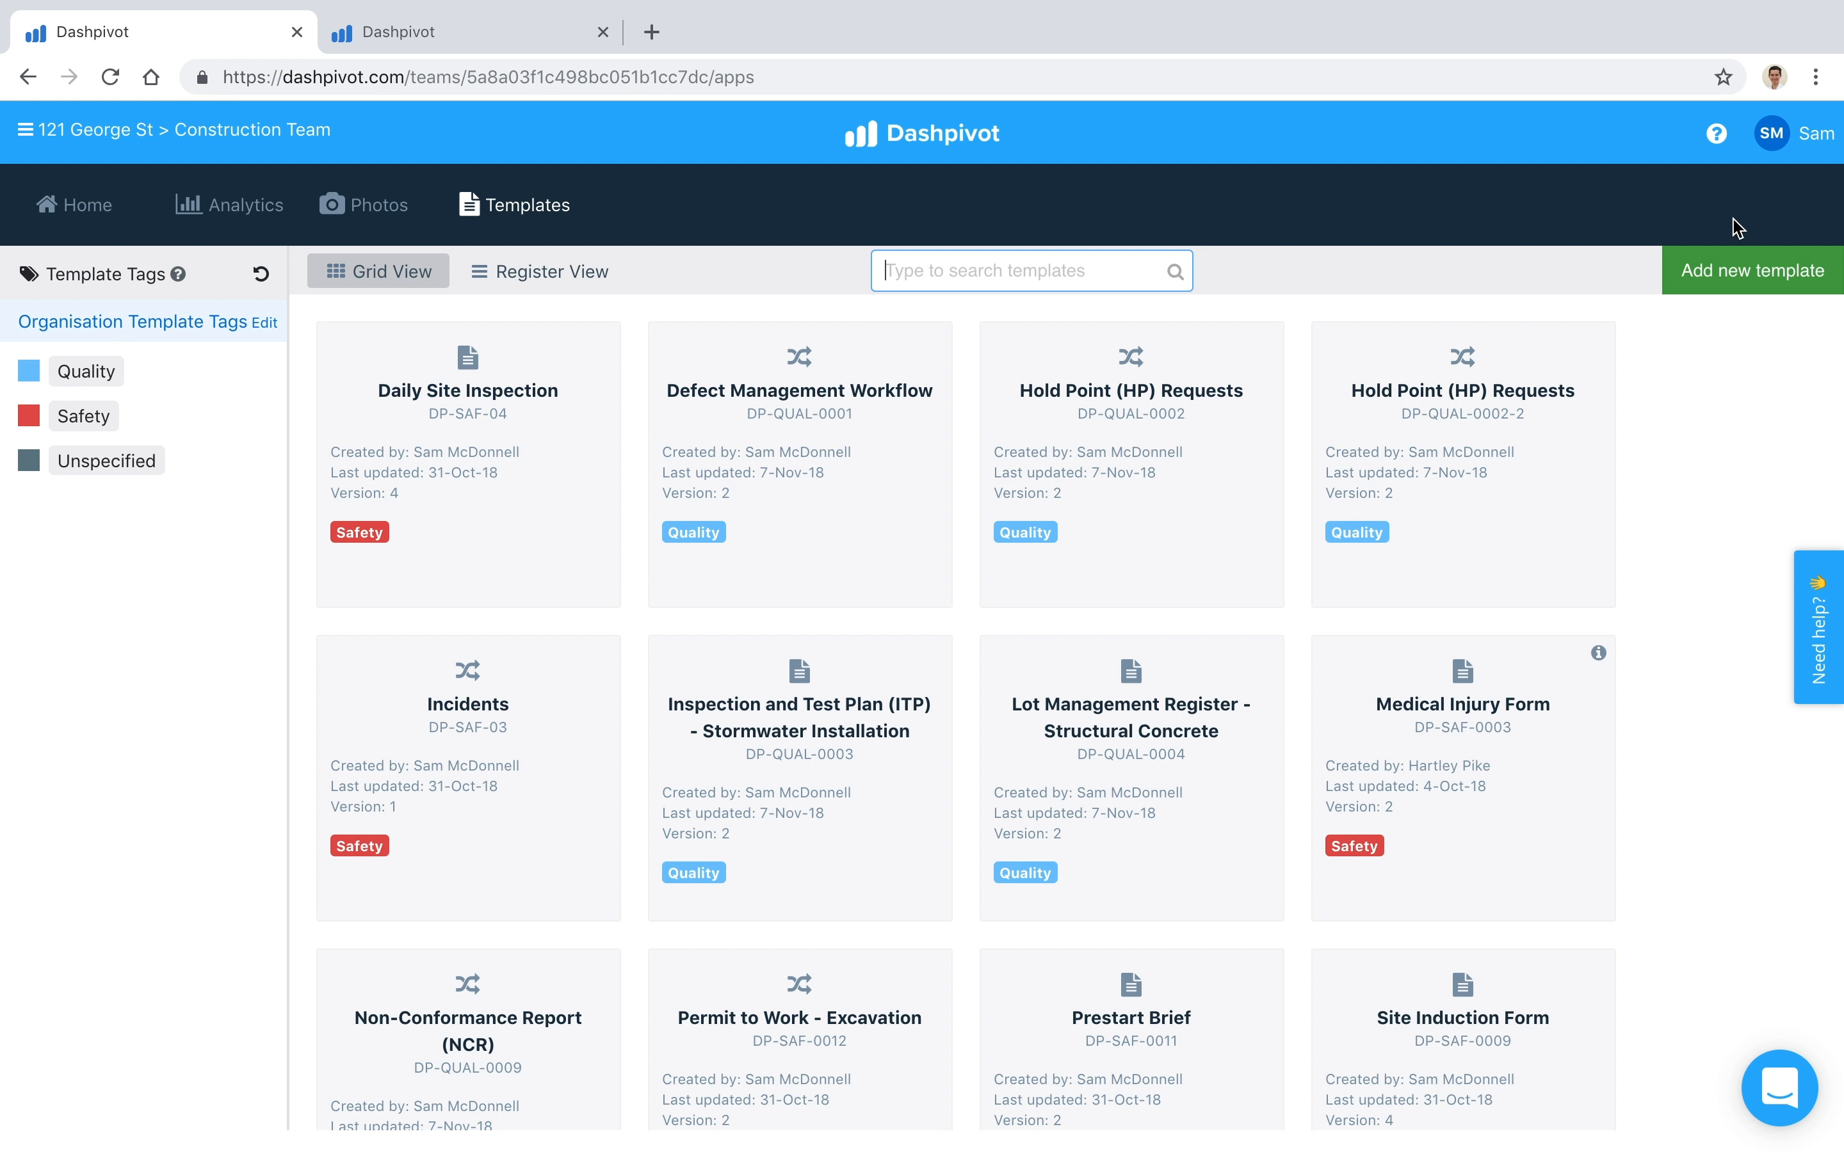
pyautogui.click(1696, 270)
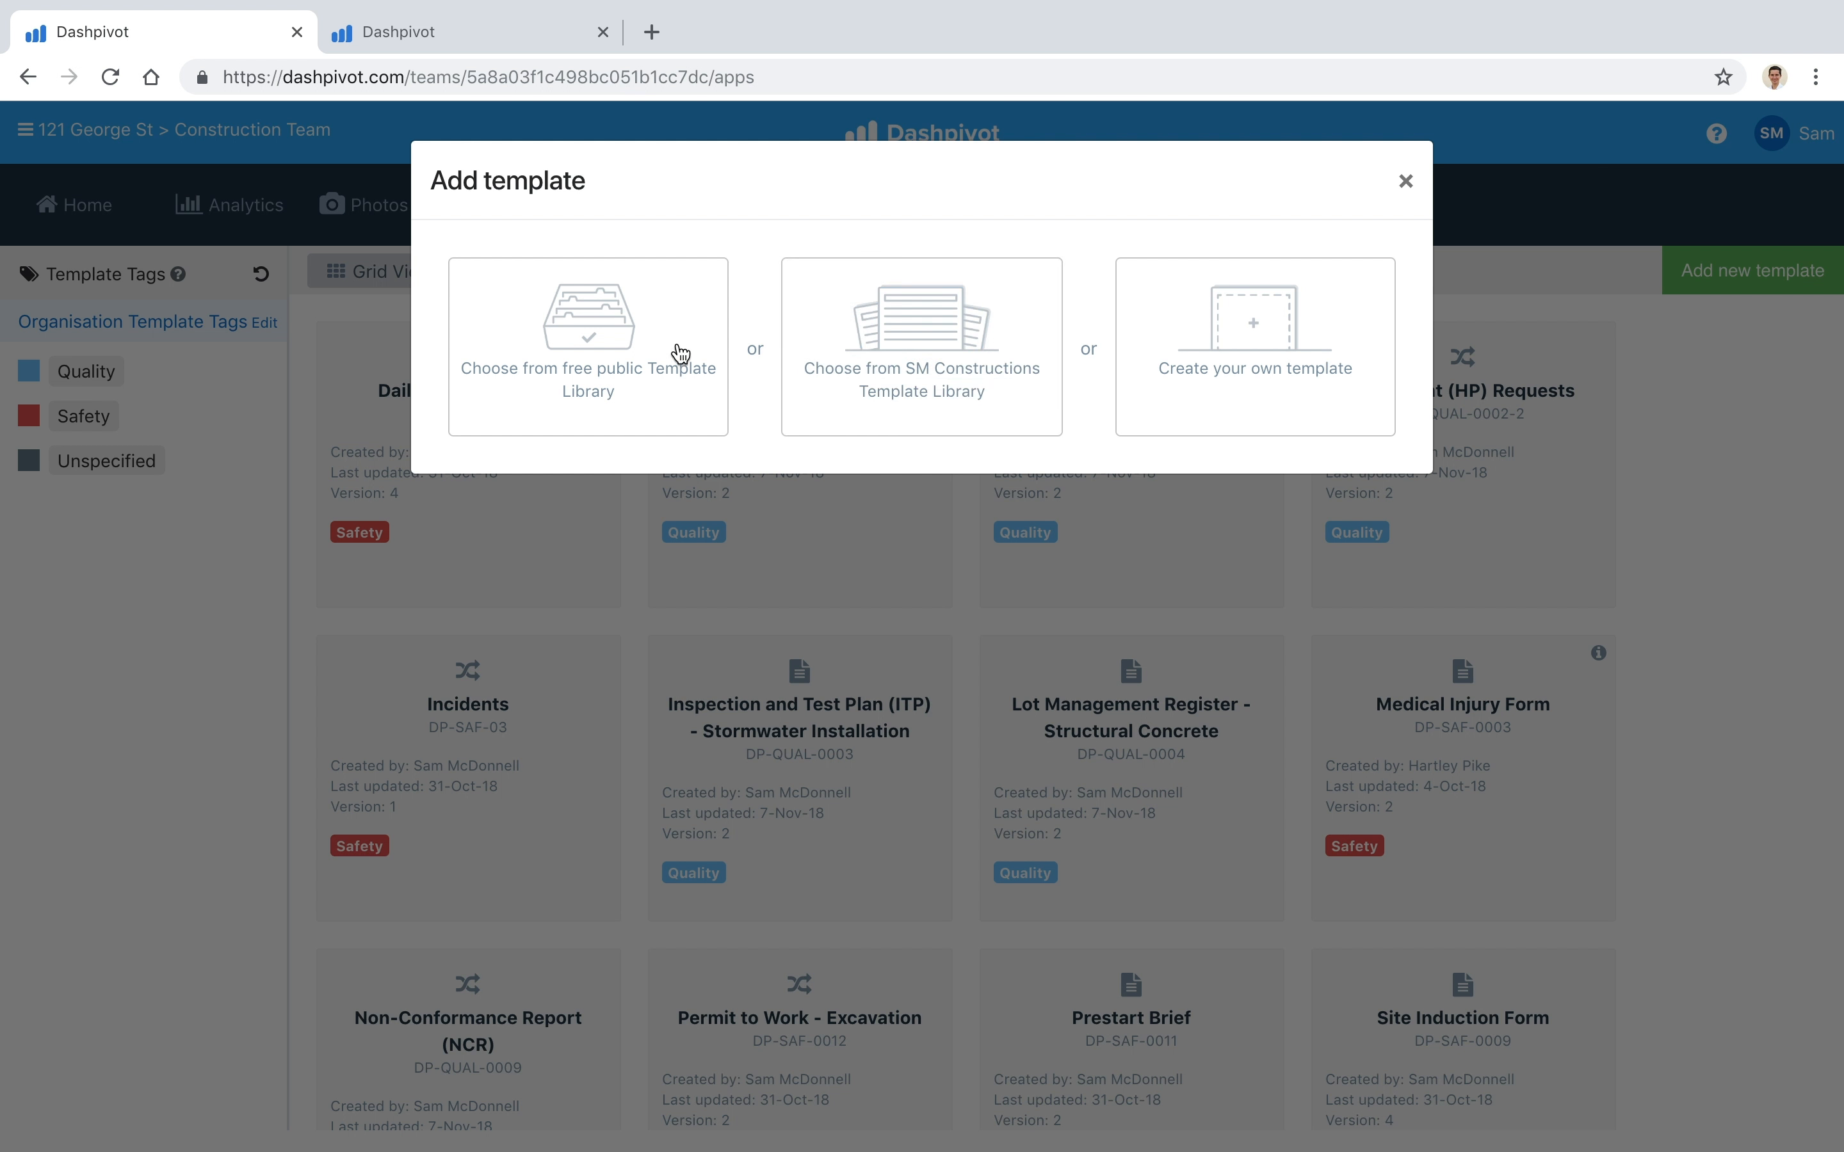